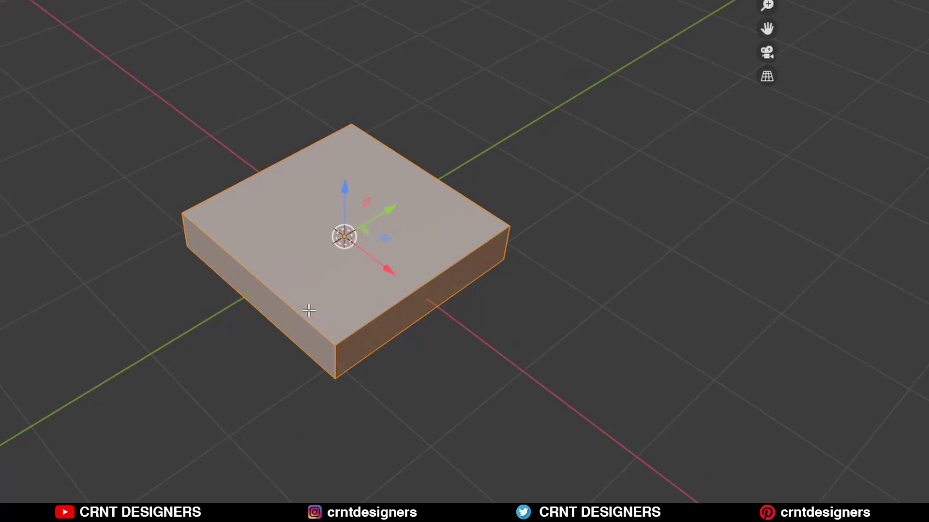
# Bevel the flat block's top and bottom edges along three sides with 3 segments, reducing the bevel width until the overlap clears.
pyautogui.keyDown('shift'); pyautogui.click(293, 367); pyautogui.keyUp('shift')
pyautogui.keyDown('shift'); pyautogui.click(369, 358); pyautogui.keyUp('shift')
pyautogui.keyDown('shift'); pyautogui.click(377, 311); pyautogui.keyUp('shift')
pyautogui.moveTo(605, 241); pyautogui.dragTo(370, 236, button='middle')
pyautogui.keyDown('shift'); pyautogui.click(337, 320); pyautogui.keyUp('shift')
pyautogui.keyDown('shift'); pyautogui.click(428, 344); pyautogui.keyUp('shift')
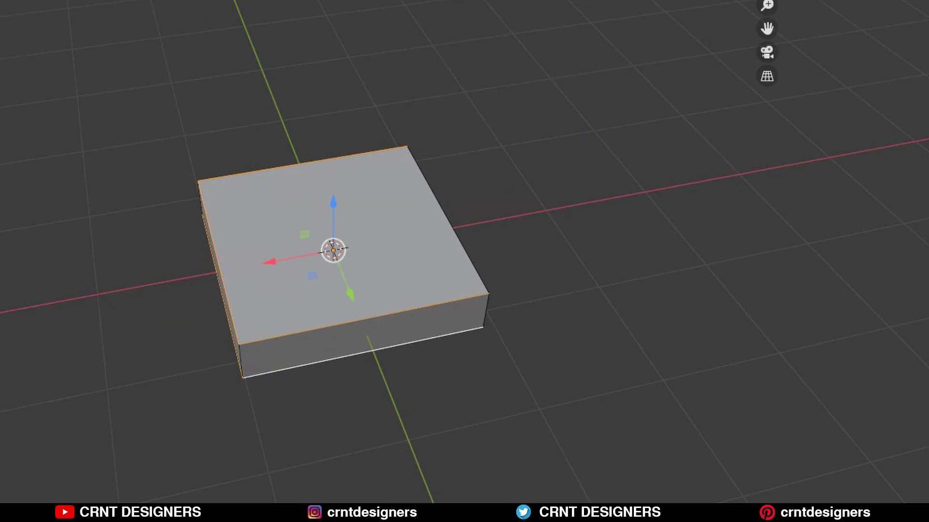
pyautogui.press('KP_7')
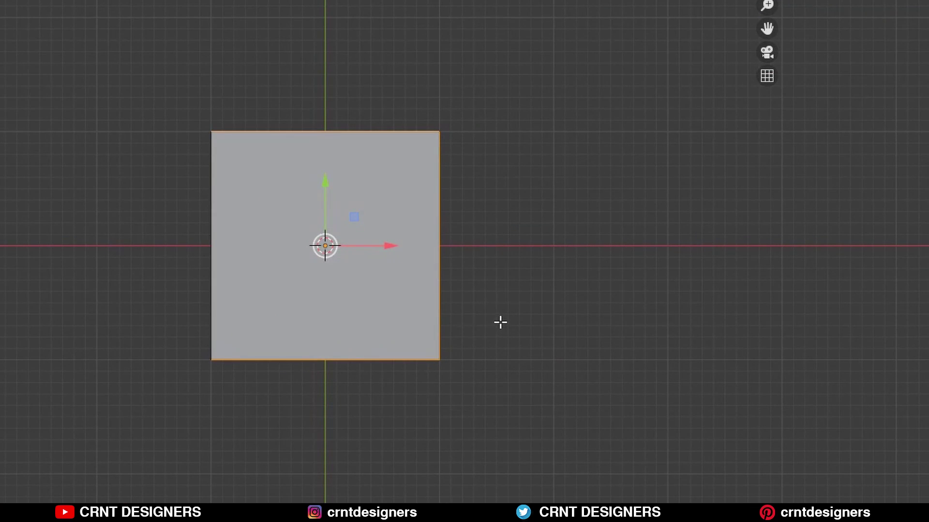
pyautogui.press('a')
pyautogui.press('s')
pyautogui.click(543, 327)
pyautogui.moveTo(460, 358); pyautogui.dragTo(463, 233, button='middle')
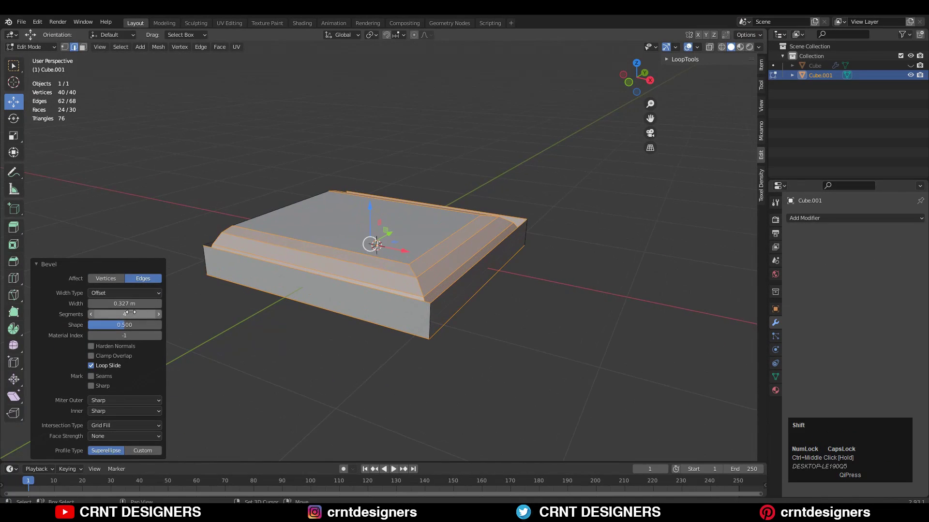
pyautogui.keyDown('shift'); pyautogui.moveTo(124, 303); pyautogui.dragTo(102, 304); pyautogui.keyUp('shift')
pyautogui.click(92, 315)
pyautogui.moveTo(387, 341); pyautogui.dragTo(365, 341, button='middle')
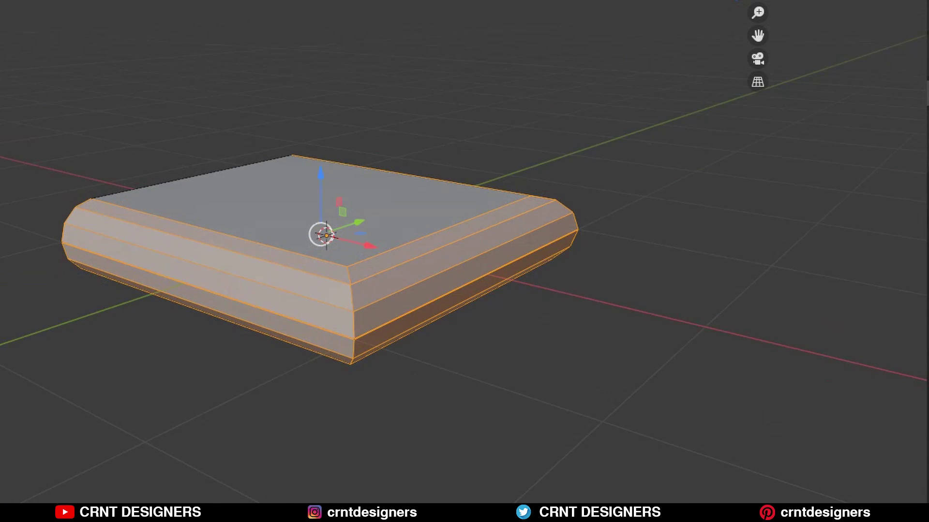
# Merge all of the bevelled block's overlapping vertices by distance and return to Object Mode.
pyautogui.press('Tab')
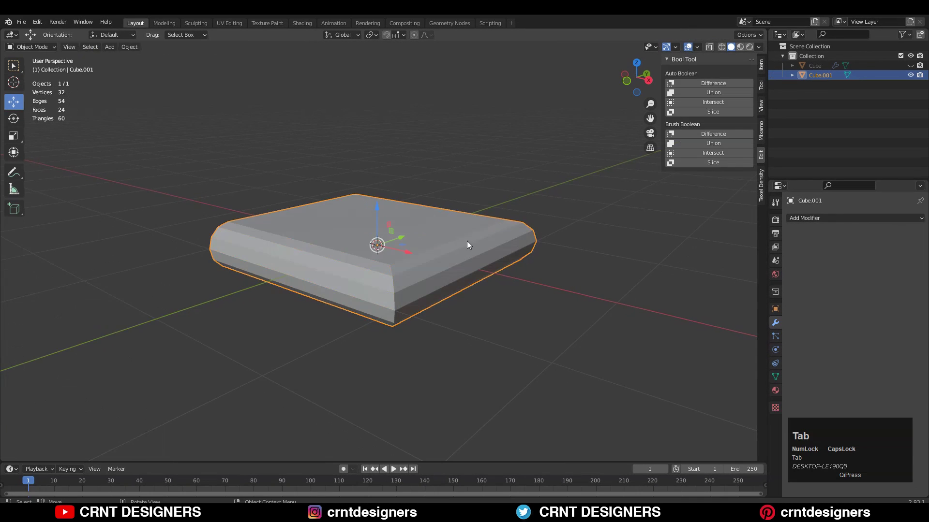
pyautogui.press('Tab')
pyautogui.moveTo(467, 245); pyautogui.dragTo(469, 285, button='middle')
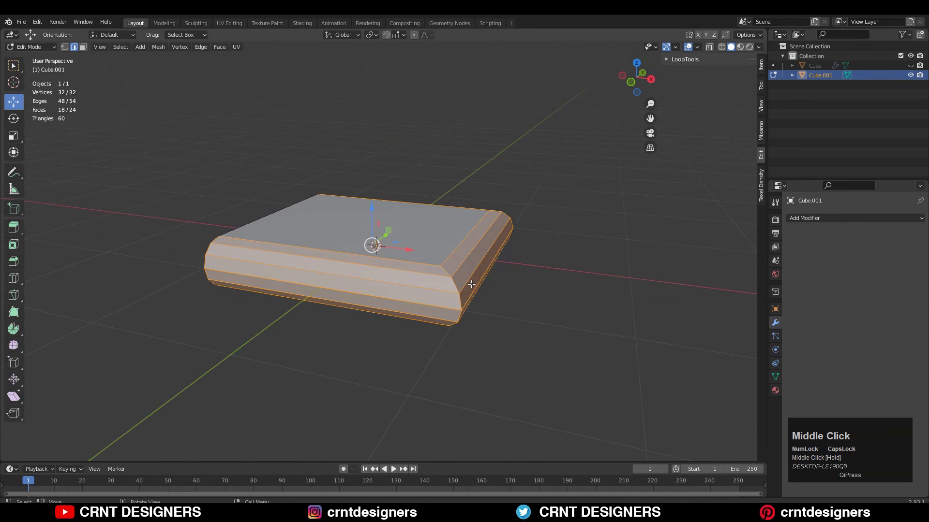
pyautogui.press('a')
pyautogui.press('m')
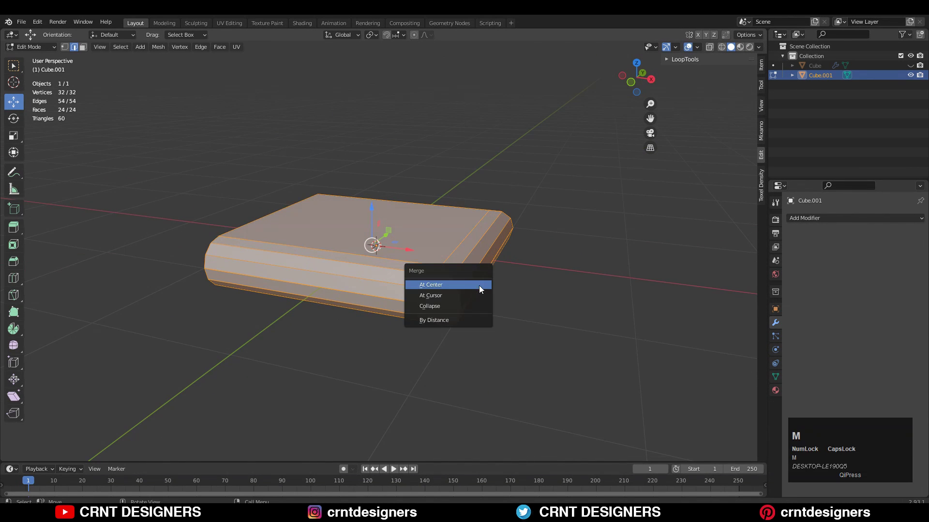
pyautogui.click(480, 317)
pyautogui.moveTo(482, 322); pyautogui.dragTo(504, 263, button='middle')
pyautogui.click(631, 317)
pyautogui.press('Tab')
# Add a mesh cylinder with 12 vertices at the origin.
pyautogui.hotkey('shift', 'a')
pyautogui.moveTo(504, 265)
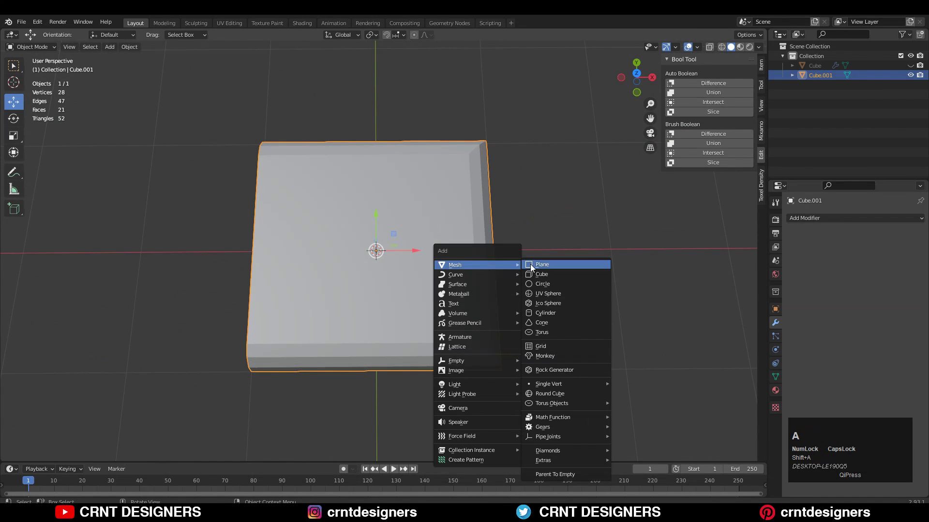
pyautogui.click(544, 313)
pyautogui.write('12')
pyautogui.click(66, 368)
# Rotate the cylinder -90° in the left view to lie along Y and scale it uniformly to 0.2.
pyautogui.moveTo(618, 81); pyautogui.dragTo(487, 104, button='middle')
pyautogui.press('r')
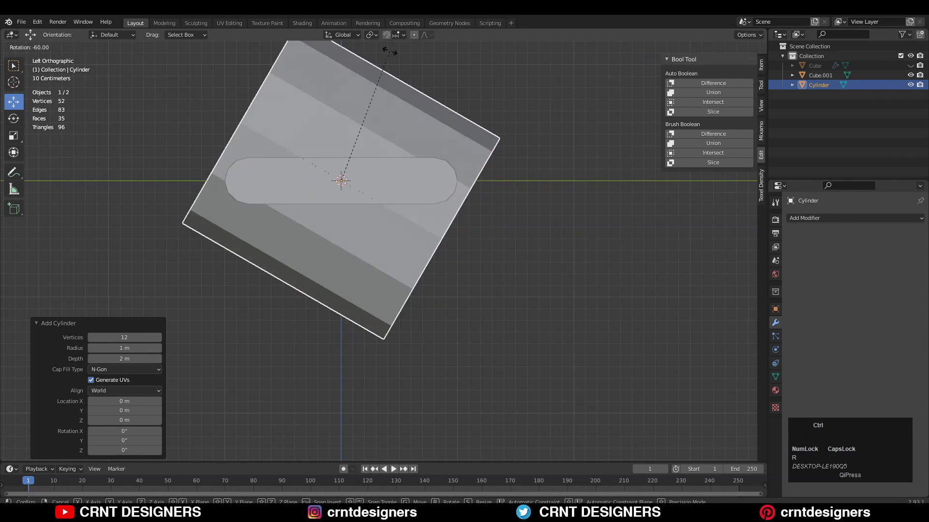
pyautogui.click(321, 67)
pyautogui.press('s')
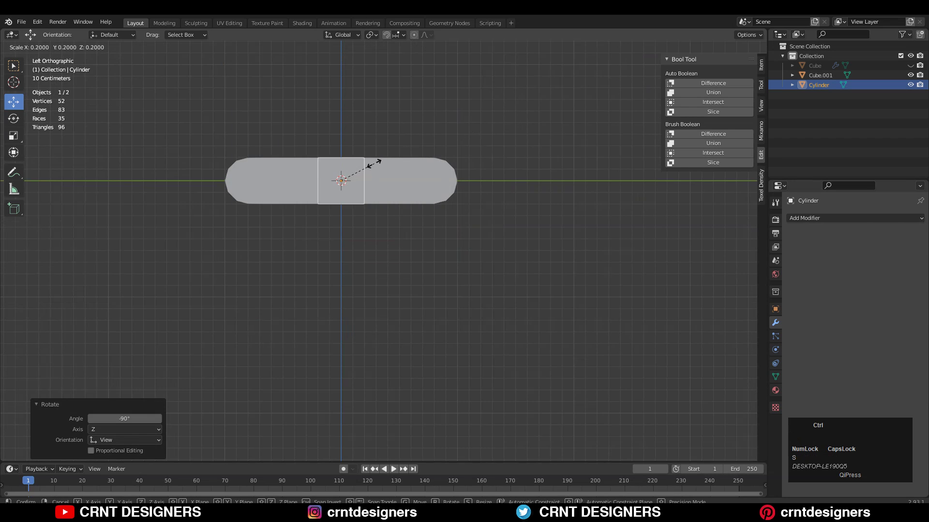
pyautogui.keyDown('ctrl'); pyautogui.click(371, 167); pyautogui.keyUp('ctrl')
# Move the cylinder -1 m along Y and 0.8 m along X to the block's corner.
pyautogui.keyDown('ctrl'); pyautogui.moveTo(310, 184); pyautogui.dragTo(486, 148); pyautogui.keyUp('ctrl')
pyautogui.scroll(-5, 485, 147)
pyautogui.moveTo(440, 242); pyautogui.dragTo(555, 117, button='middle')
pyautogui.click(636, 78)
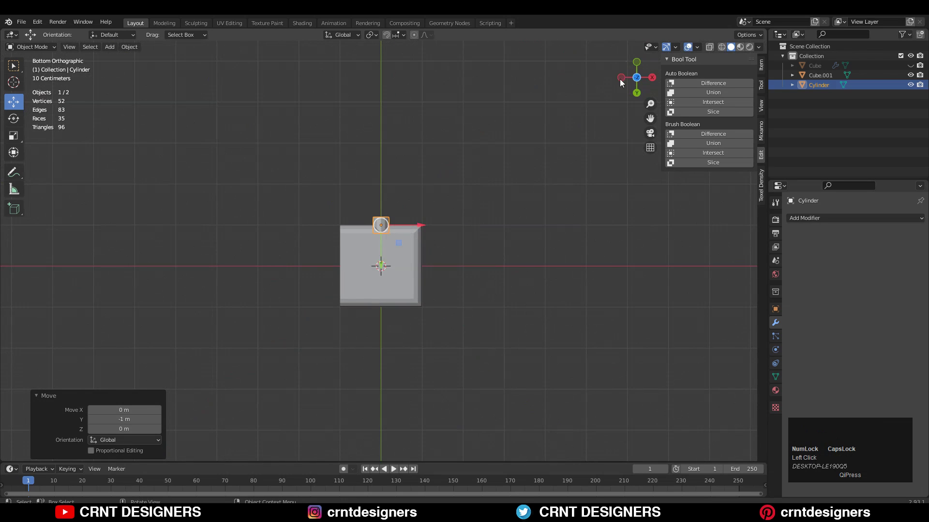
pyautogui.click(636, 77)
pyautogui.keyDown('ctrl'); pyautogui.moveTo(475, 227); pyautogui.dragTo(432, 257, button='middle'); pyautogui.keyUp('ctrl')
pyautogui.keyDown('ctrl'); pyautogui.moveTo(406, 329); pyautogui.dragTo(510, 333); pyautogui.keyUp('ctrl')
pyautogui.keyDown('shift'); pyautogui.moveTo(526, 293); pyautogui.dragTo(491, 176, button='middle'); pyautogui.keyUp('shift')
# Lengthen the cylinder into a leg by moving its outer end vertices away from the block along Y.
pyautogui.press('Tab')
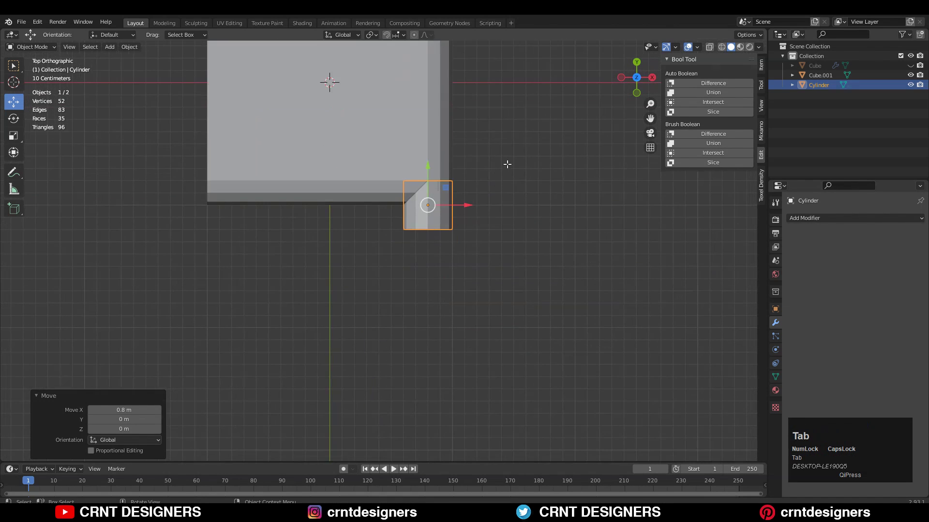
pyautogui.press('1')
pyautogui.moveTo(516, 207); pyautogui.dragTo(304, 265)
pyautogui.keyDown('ctrl'); pyautogui.moveTo(432, 169); pyautogui.dragTo(399, 220, button='middle'); pyautogui.keyUp('ctrl')
pyautogui.moveTo(406, 207); pyautogui.dragTo(384, 339)
pyautogui.press('Tab')
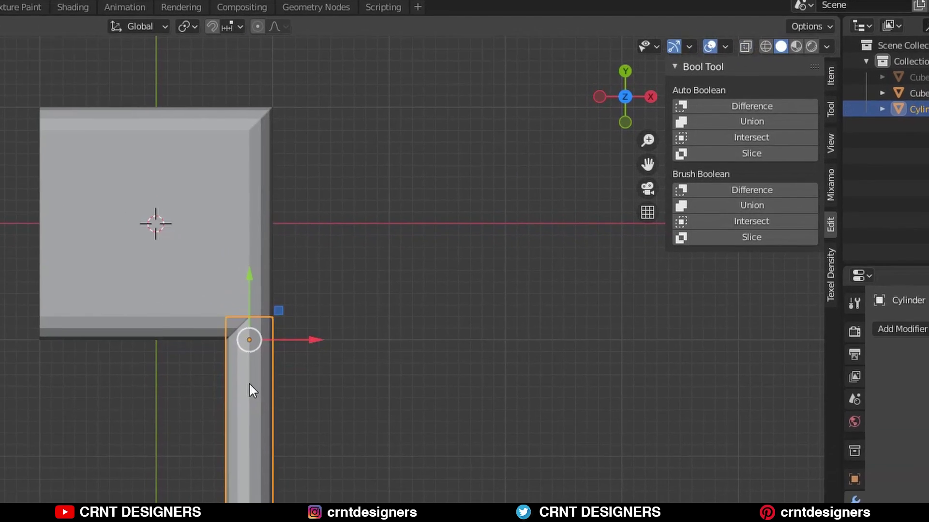
# Join the cylinder to the block with a Bool Tool brush union, keeping the block as the main object.
pyautogui.keyDown('shift'); pyautogui.click(399, 167); pyautogui.keyUp('shift')
pyautogui.click(779, 270)
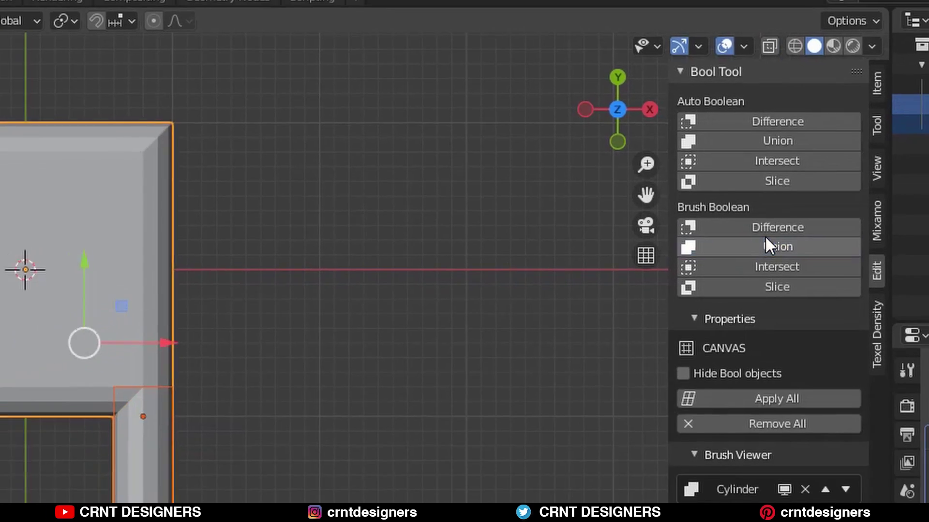
pyautogui.moveTo(105, 340); pyautogui.dragTo(0, 163, button='middle')
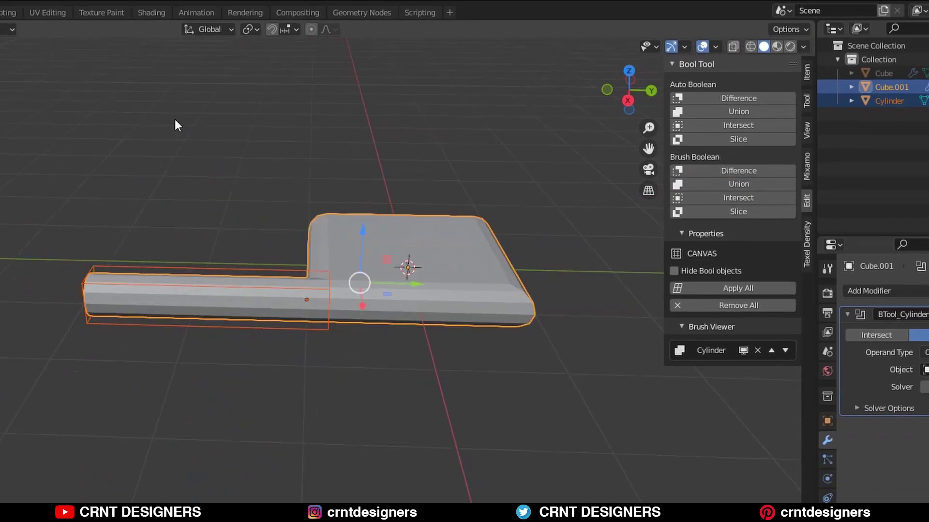
pyautogui.click(175, 119)
pyautogui.moveTo(319, 272); pyautogui.dragTo(294, 349, button='middle')
pyautogui.scroll(2, 453, 312)
pyautogui.click(513, 236)
pyautogui.moveTo(418, 233); pyautogui.dragTo(564, 181, button='middle')
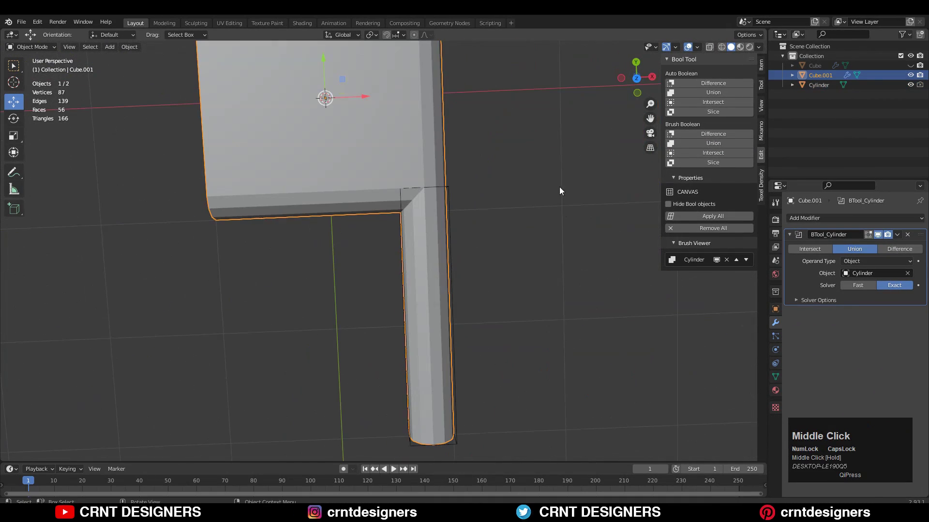
# Apply the union modifier on the block and delete the leftover cylinder.
pyautogui.click(898, 235)
pyautogui.click(883, 247)
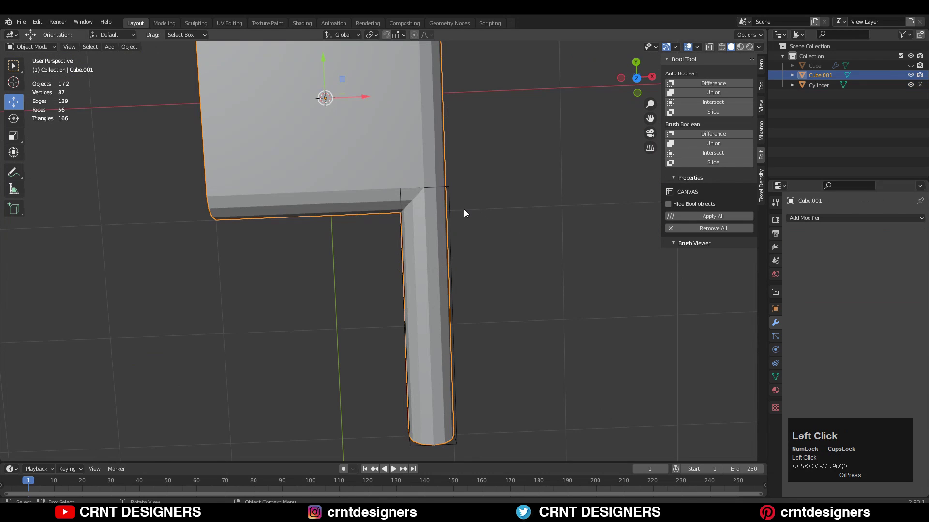
pyautogui.click(456, 207)
pyautogui.click(450, 205)
pyautogui.press('Delete')
# Merge the two nearly coincident vertices on the outer side seam between the block and the leg.
pyautogui.keyDown('shift'); pyautogui.moveTo(450, 205); pyautogui.dragTo(346, 162, button='middle'); pyautogui.keyUp('shift')
pyautogui.click(425, 231)
pyautogui.press('Tab')
pyautogui.keyDown('ctrl'); pyautogui.moveTo(460, 246); pyautogui.dragTo(460, 163, button='middle'); pyautogui.keyUp('ctrl')
pyautogui.press('2')
pyautogui.click(406, 213)
pyautogui.moveTo(406, 212); pyautogui.dragTo(377, 152, button='middle')
pyautogui.keyDown('shift'); pyautogui.moveTo(310, 193); pyautogui.dragTo(332, 259, button='middle'); pyautogui.keyUp('shift')
pyautogui.press('1')
pyautogui.click(331, 208)
pyautogui.keyDown('shift'); pyautogui.click(329, 172); pyautogui.keyUp('shift')
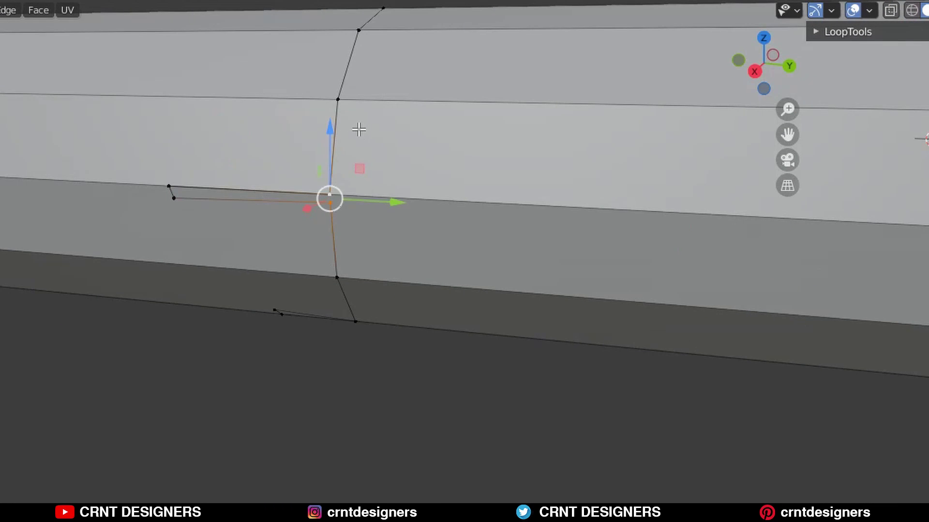
pyautogui.press('m')
pyautogui.click(356, 142)
pyautogui.press('2')
pyautogui.click(241, 182)
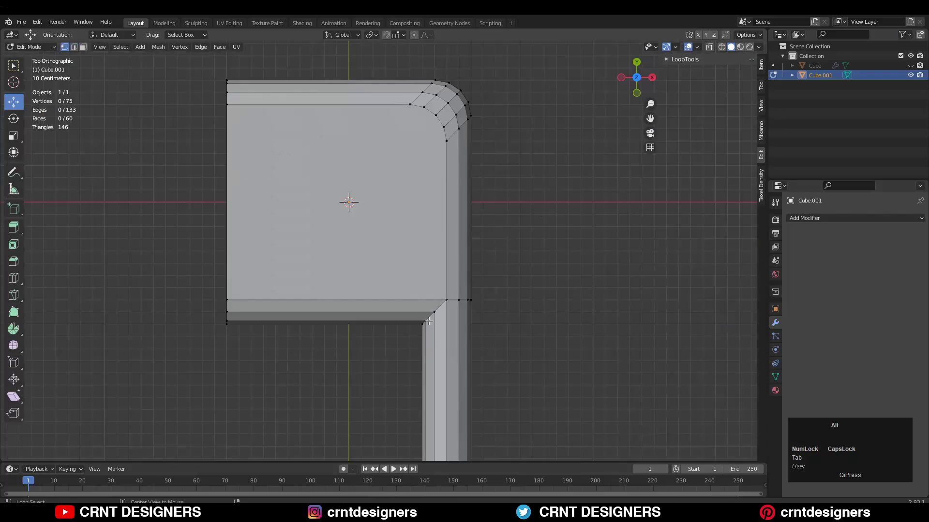
# Bevel the inner corner edge loop between block and leg with a width of 0.2 m and 4 segments.
pyautogui.click(429, 315)
pyautogui.keyDown('alt'); pyautogui.click(428, 316); pyautogui.keyUp('alt')
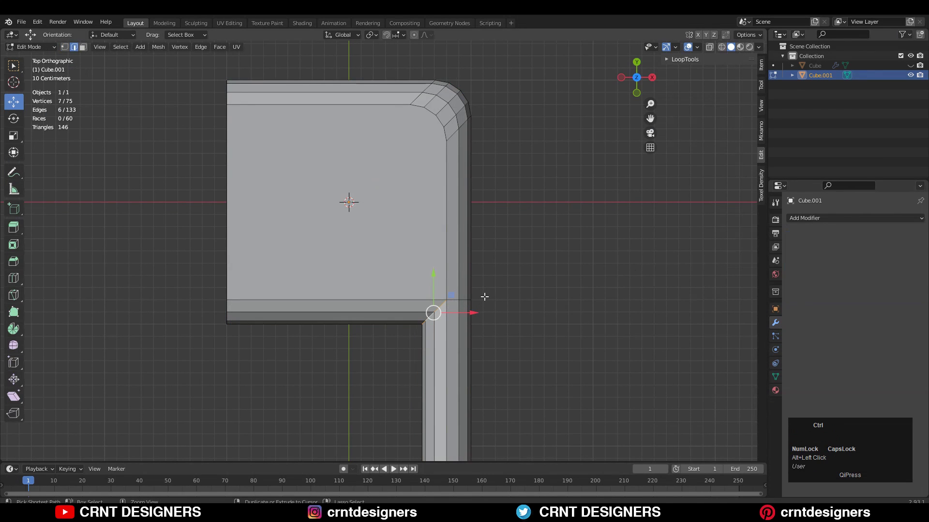
pyautogui.hotkey('ctrl', 'b')
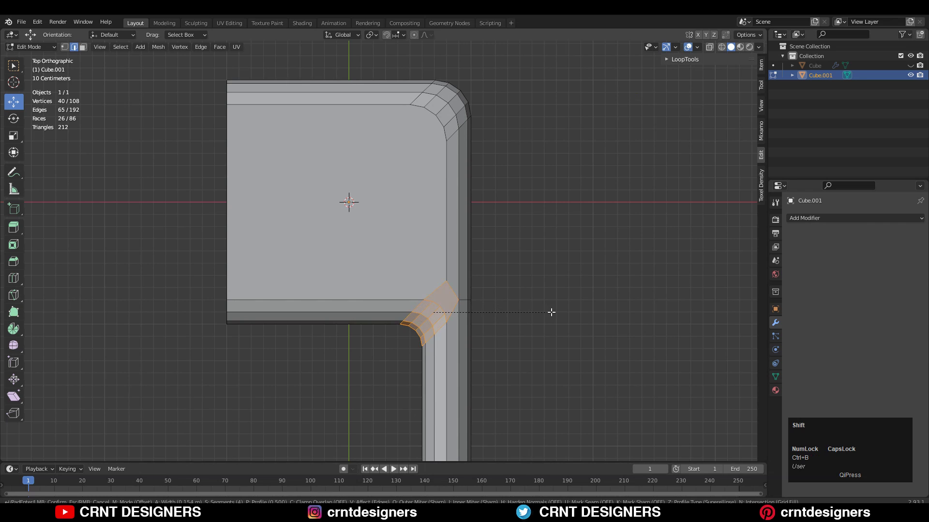
pyautogui.click(551, 313)
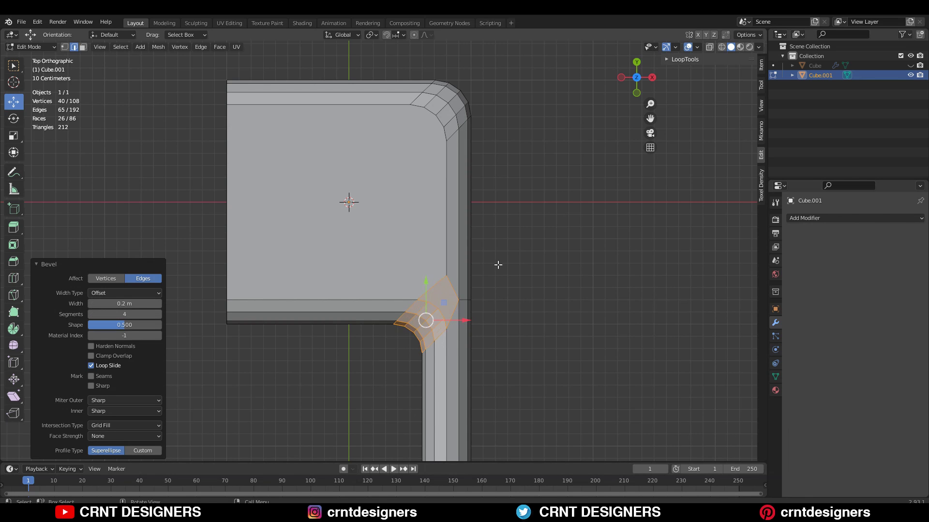
pyautogui.click(501, 262)
# Connect the two vertices beside the rounded inner corner with an edge along Y and dissolve the diagonal edge next to it.
pyautogui.keyDown('shift'); pyautogui.moveTo(471, 313); pyautogui.dragTo(468, 297, button='middle'); pyautogui.keyUp('shift')
pyautogui.scroll(1, 474, 265)
pyautogui.press('1')
pyautogui.keyDown('shift'); pyautogui.moveTo(474, 266); pyautogui.dragTo(452, 267, button='middle'); pyautogui.keyUp('shift')
pyautogui.click(448, 288)
pyautogui.rightClick(451, 309)
pyautogui.click(435, 255)
pyautogui.press('2')
pyautogui.hotkey('ctrl', 'x')
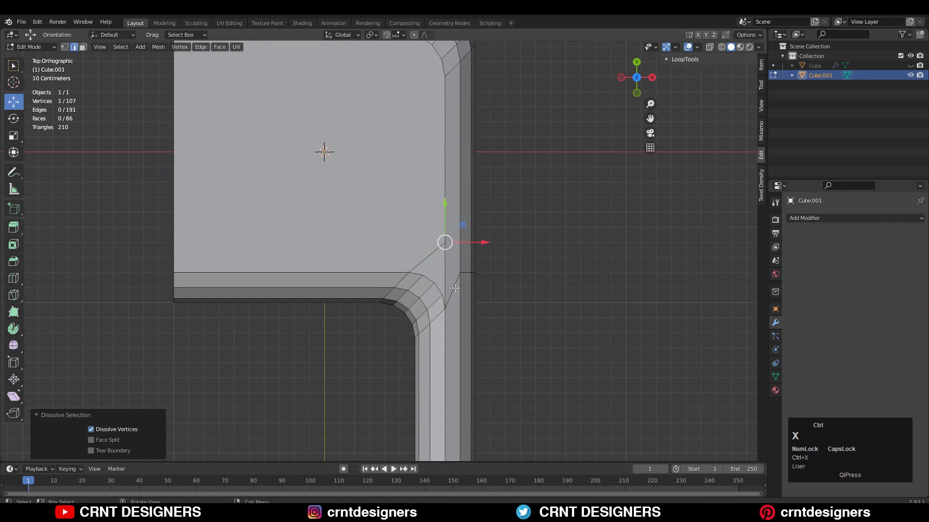
pyautogui.hotkey('ctrl', 'z')
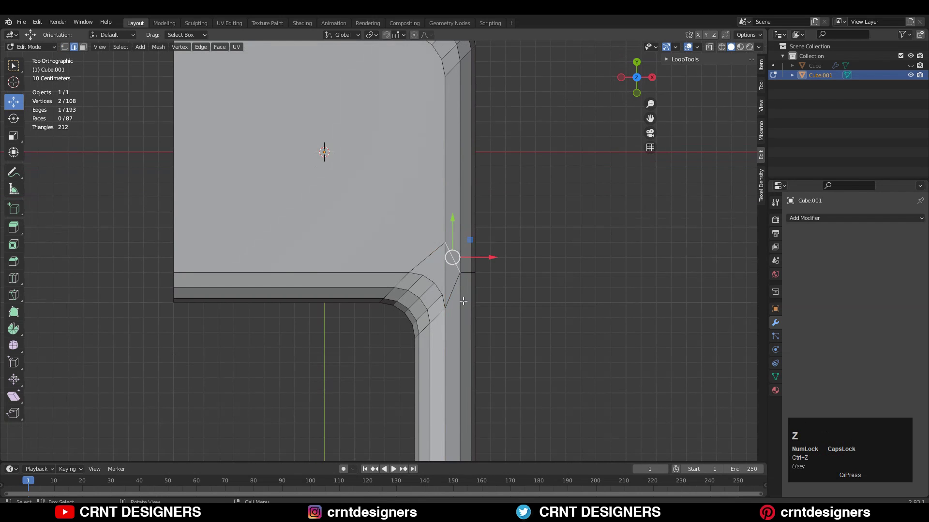
# Slide the seam edges on the outer side along the leg to line up with the end vertex of the rounded inner corner.
pyautogui.moveTo(463, 300); pyautogui.dragTo(401, 285, button='middle')
pyautogui.moveTo(339, 309); pyautogui.dragTo(334, 425, button='middle')
pyautogui.keyDown('ctrl'); pyautogui.click(333, 269); pyautogui.keyUp('ctrl')
pyautogui.keyDown('shift'); pyautogui.moveTo(429, 325); pyautogui.dragTo(465, 311, button='middle'); pyautogui.keyUp('shift')
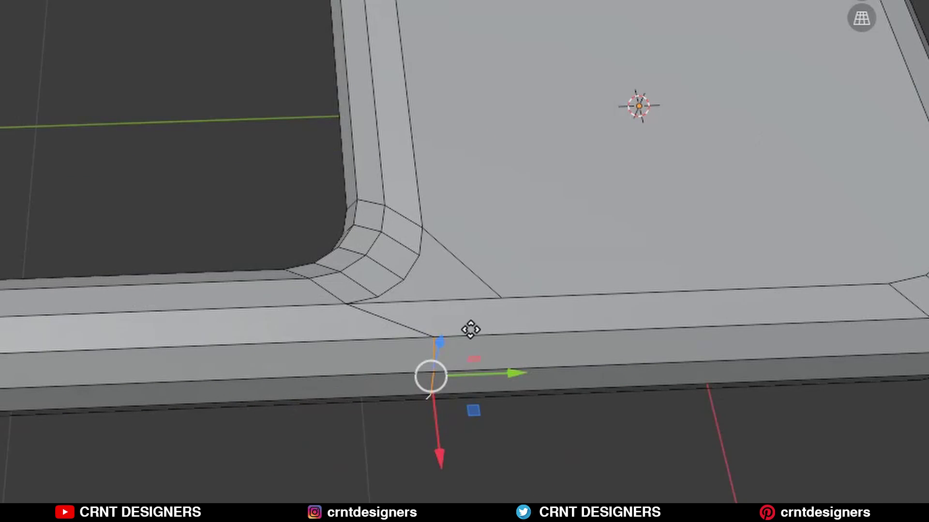
pyautogui.hotkey('ctrl', 'r')
pyautogui.click(469, 328)
pyautogui.click(402, 338)
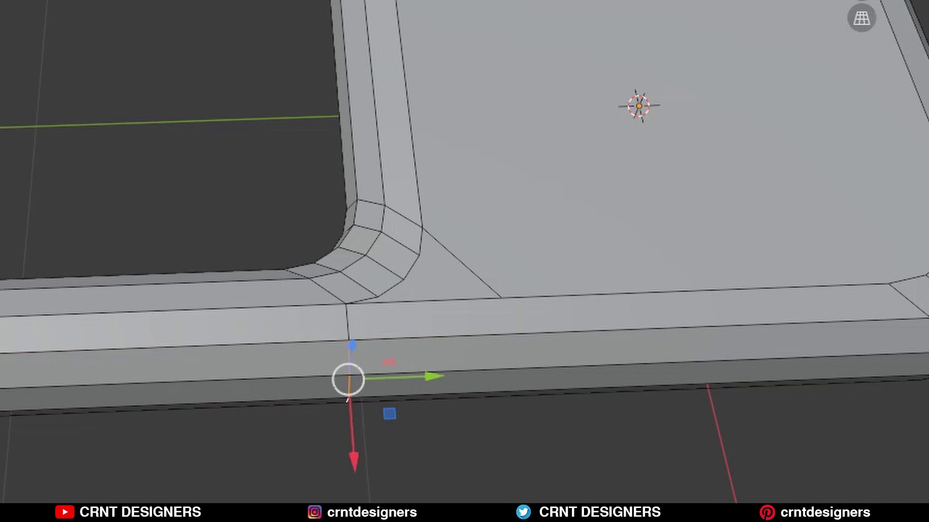
# Knife-cut straight along X from the rounded outer corner's lowest inner vertex to the block's flat side, with cut-through on.
pyautogui.press('KP_7')
pyautogui.keyDown('shift'); pyautogui.moveTo(530, 157); pyautogui.dragTo(472, 231, button='middle'); pyautogui.keyUp('shift')
pyautogui.keyDown('ctrl'); pyautogui.moveTo(472, 232); pyautogui.dragTo(410, 196, button='middle'); pyautogui.keyUp('ctrl')
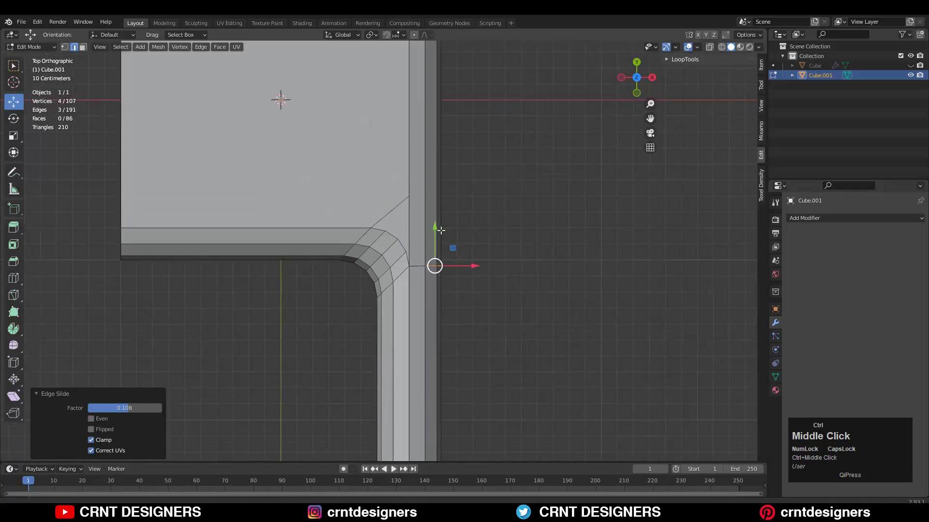
pyautogui.keyDown('ctrl'); pyautogui.moveTo(440, 231); pyautogui.dragTo(482, 256, button='middle'); pyautogui.keyUp('ctrl')
pyautogui.moveTo(488, 243); pyautogui.dragTo(489, 246)
pyautogui.click(14, 294)
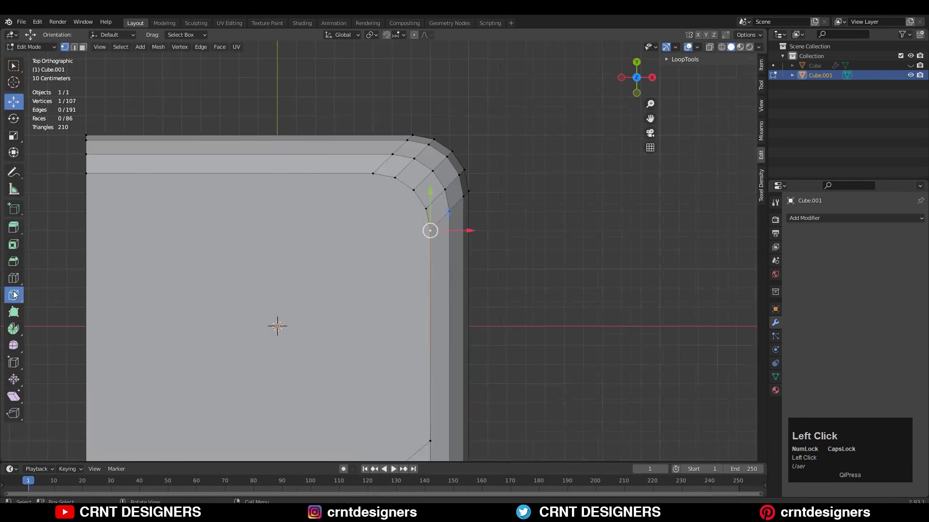
pyautogui.press('1')
pyautogui.click(430, 230)
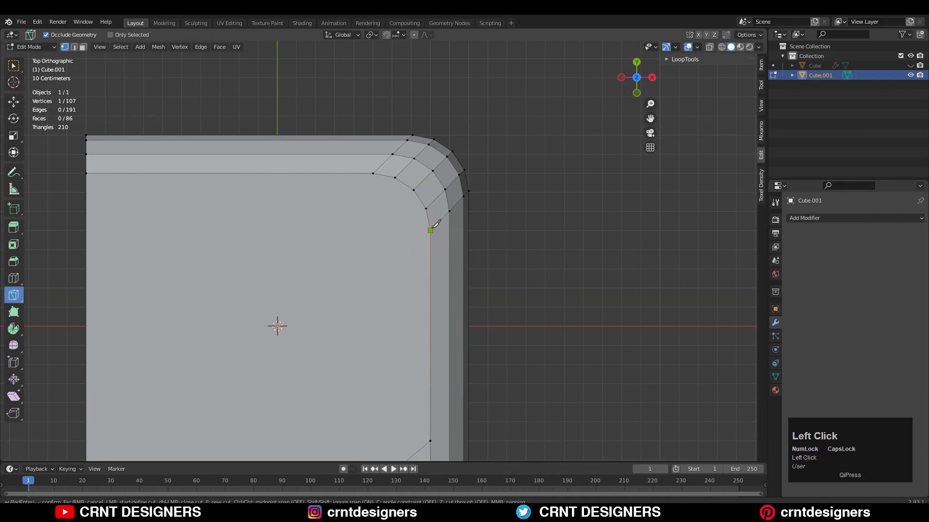
pyautogui.press('a')
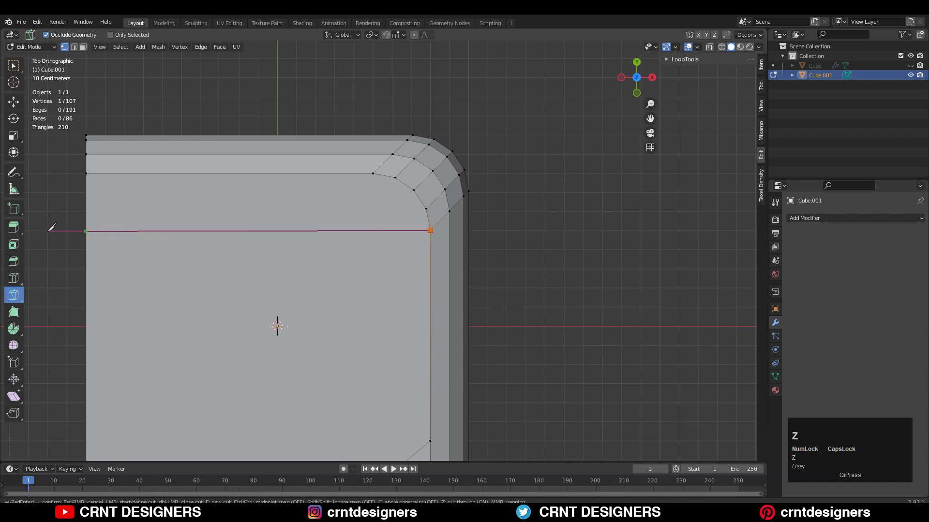
pyautogui.click(51, 227)
pyautogui.press('space')
# Knife-cut through the block from the next inner vertex up on the rounded outer corner across to the flat side.
pyautogui.keyDown('shift'); pyautogui.moveTo(392, 228); pyautogui.dragTo(540, 247, button='middle'); pyautogui.keyUp('shift')
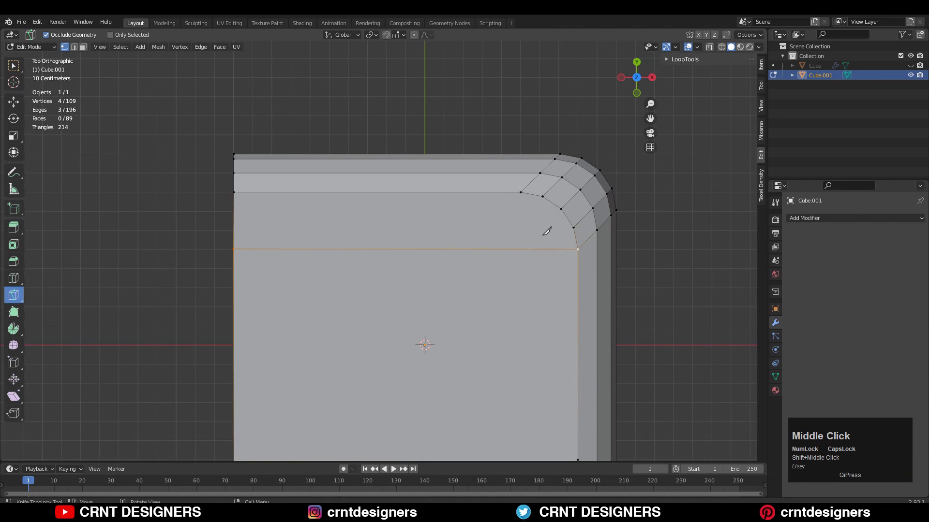
pyautogui.click(573, 227)
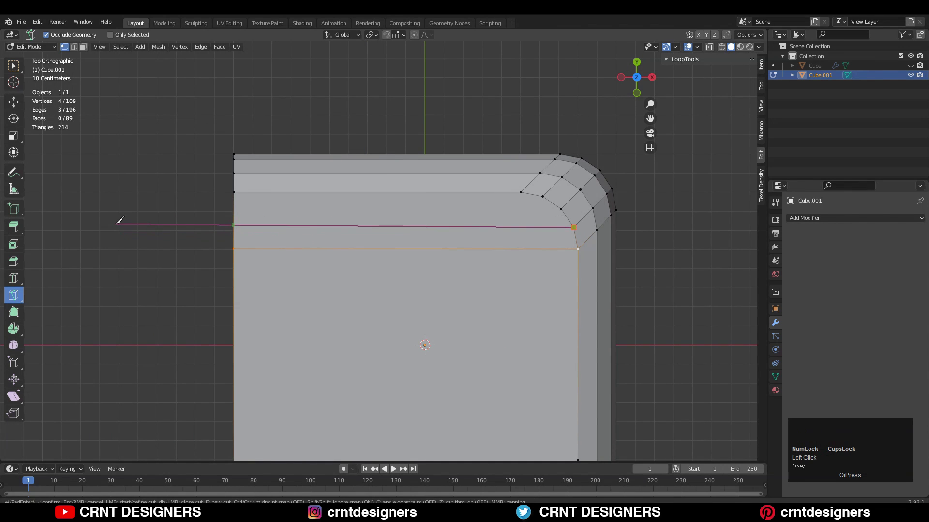
pyautogui.press('z')
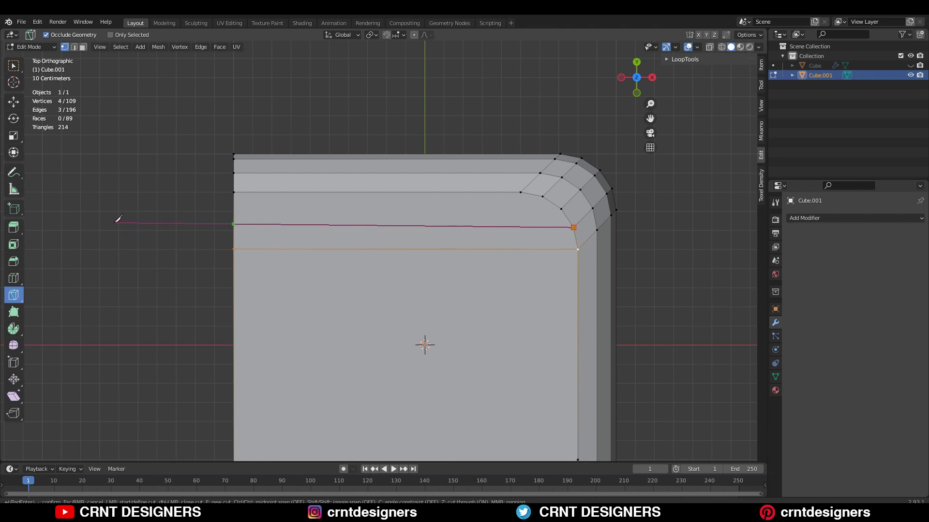
pyautogui.click(119, 220)
pyautogui.press('space')
# Knife-cut two lines along Y from the rounded outer corner's first two inner vertices down to the rounded inner corner.
pyautogui.scroll(-3, 385, 270)
pyautogui.keyDown('shift'); pyautogui.moveTo(385, 269); pyautogui.dragTo(457, 240, button='middle'); pyautogui.keyUp('shift')
pyautogui.keyDown('shift'); pyautogui.moveTo(456, 128); pyautogui.dragTo(436, 152, button='middle'); pyautogui.keyUp('shift')
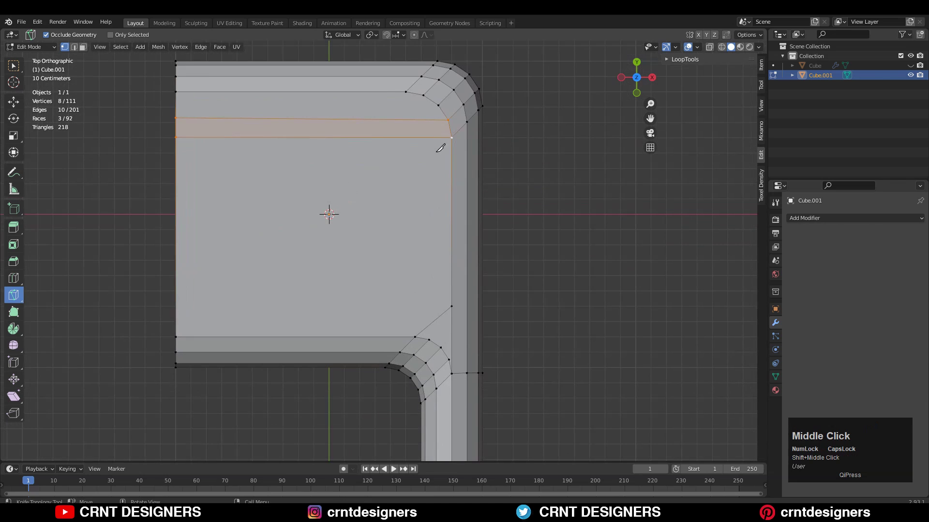
pyautogui.click(405, 91)
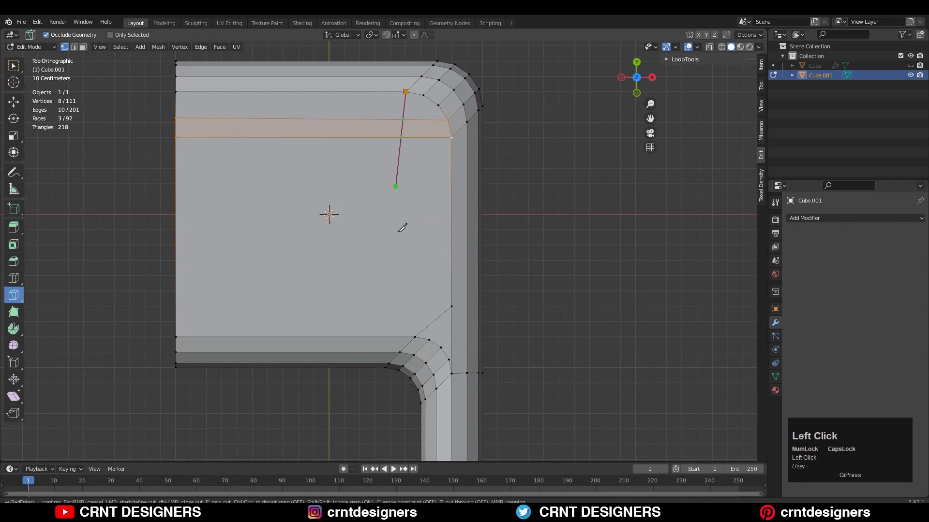
pyautogui.click(410, 337)
pyautogui.press('space')
pyautogui.click(424, 95)
pyautogui.press('space')
pyautogui.keyDown('shift'); pyautogui.moveTo(438, 274); pyautogui.dragTo(412, 220, button='middle'); pyautogui.keyUp('shift')
# Merge the stray end vertex of the outermost knife cut into the adjacent first vertex of the rounded inner corner.
pyautogui.press('c')
pyautogui.click(382, 282)
pyautogui.keyDown('shift'); pyautogui.click(389, 281); pyautogui.keyUp('shift')
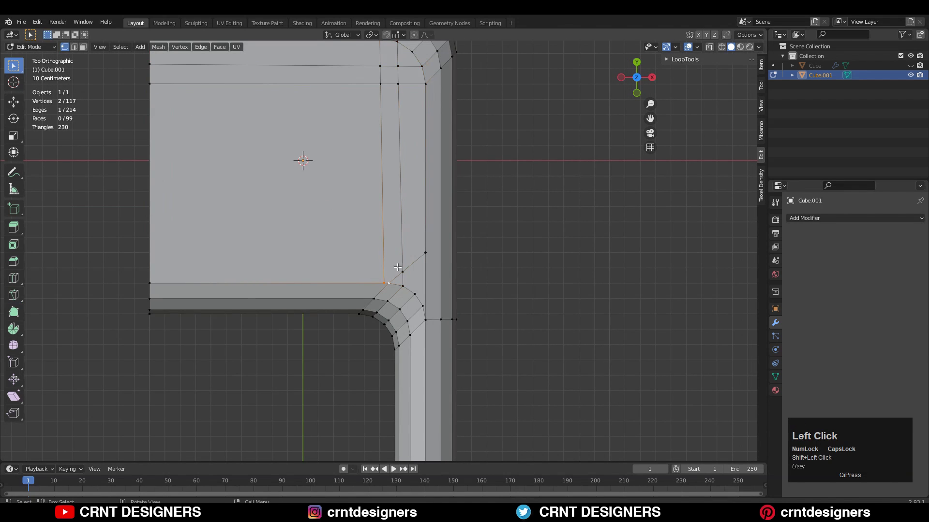
pyautogui.press('m')
pyautogui.click(402, 245)
pyautogui.keyDown('shift'); pyautogui.moveTo(452, 212); pyautogui.dragTo(440, 256, button='middle'); pyautogui.keyUp('shift')
pyautogui.click(399, 94)
# Knife-cut two parallel lines along X from the seam beside the inner corner out through the leg's outer side, with cut-through on.
pyautogui.keyDown('shift'); pyautogui.moveTo(195, 381); pyautogui.dragTo(183, 287, button='middle'); pyautogui.keyUp('shift')
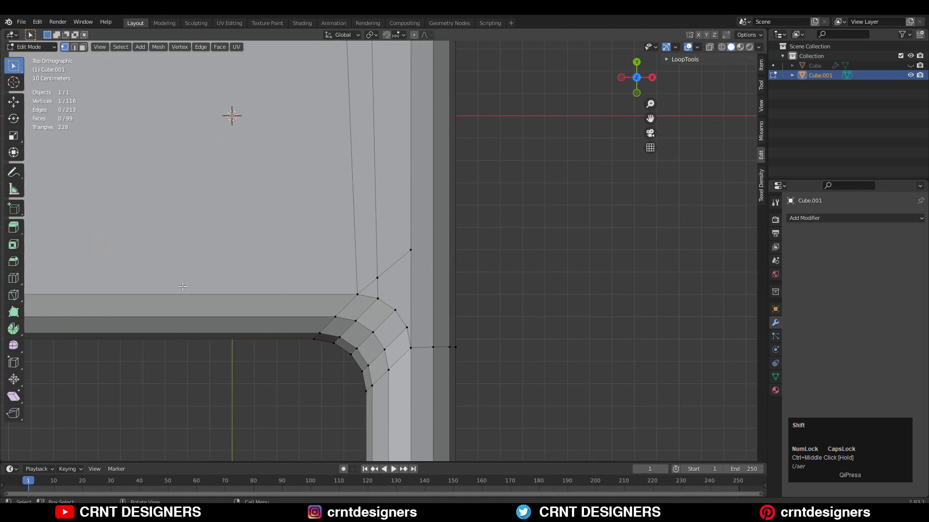
pyautogui.click(13, 296)
pyautogui.click(410, 327)
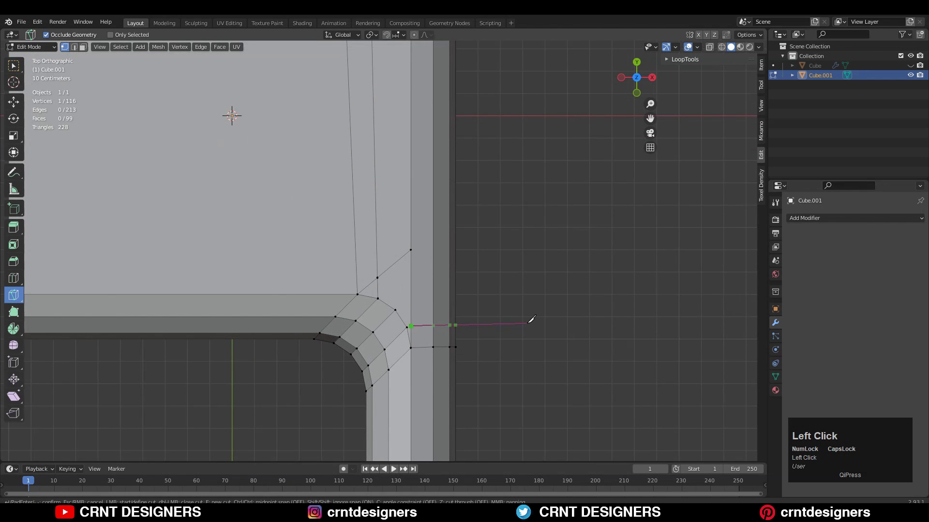
pyautogui.click(555, 324)
pyautogui.press('Return')
pyautogui.keyDown('ctrl'); pyautogui.moveTo(394, 331); pyautogui.dragTo(449, 316, button='middle'); pyautogui.keyUp('ctrl')
pyautogui.click(421, 289)
pyautogui.press('z')
pyautogui.click(597, 285)
pyautogui.press('Return')
# Knife-cut from the upper side cut's inner end to the vertex on the diagonal edge, and branch it to the inner corner's middle vertex.
pyautogui.click(454, 316)
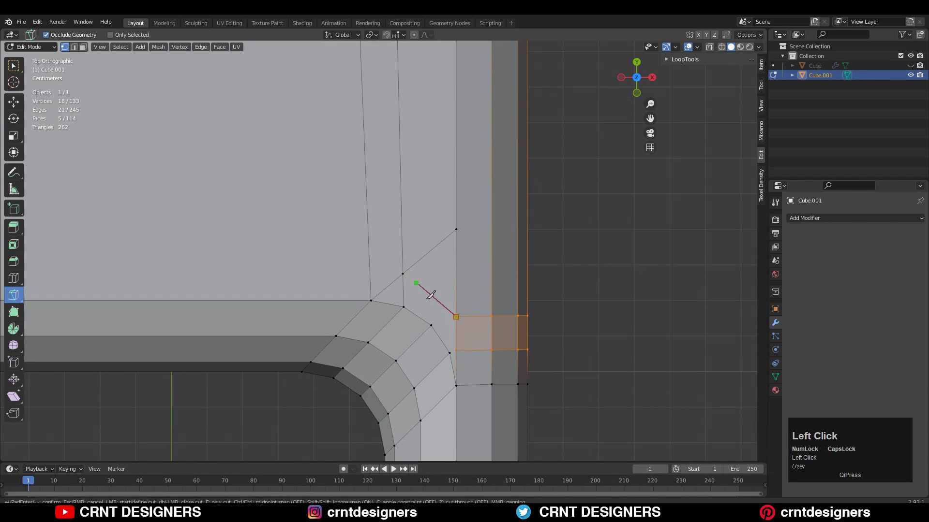
pyautogui.click(440, 303)
pyautogui.click(403, 274)
pyautogui.press('space')
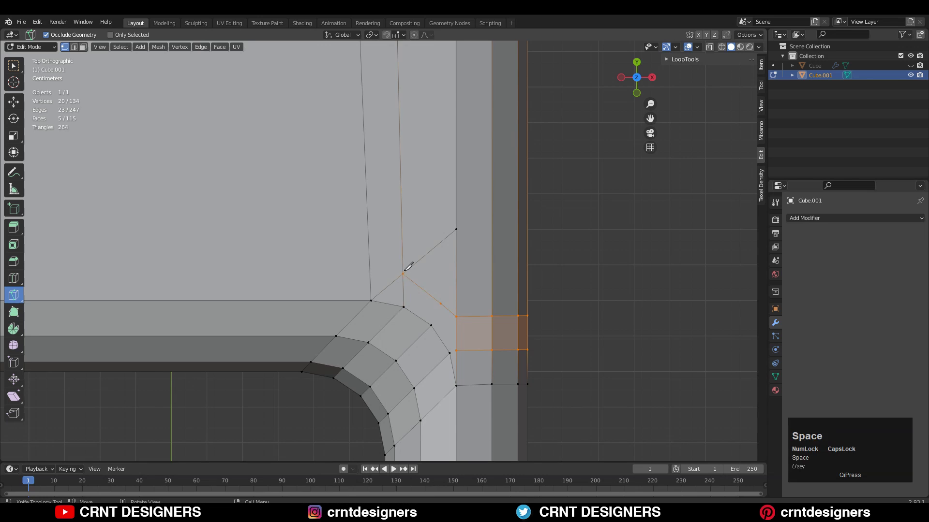
pyautogui.click(440, 303)
pyautogui.click(431, 326)
pyautogui.press('space')
pyautogui.keyDown('shift'); pyautogui.moveTo(489, 314); pyautogui.dragTo(495, 293, button='middle'); pyautogui.keyUp('shift')
pyautogui.press('space')
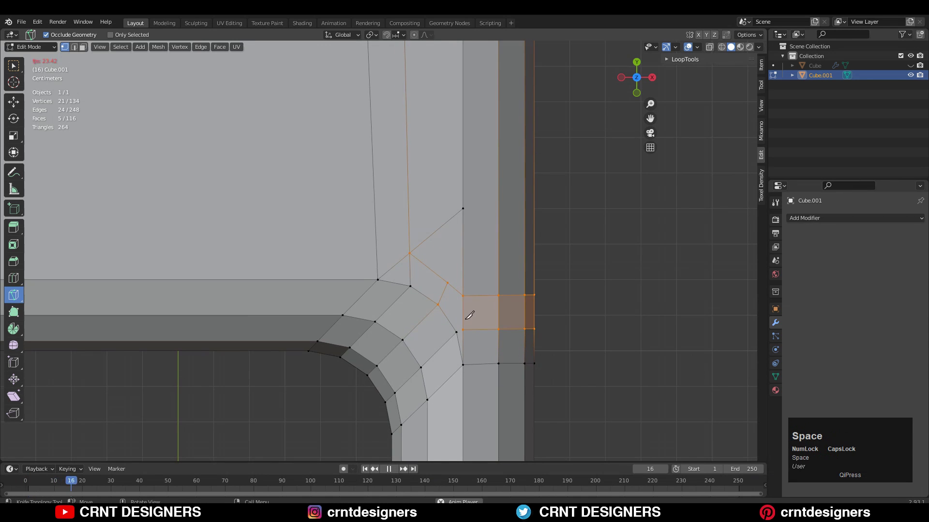
# Merge the inner corner's arc vertex with the neighbouring seam vertex at the middle side cut.
pyautogui.press('w')
pyautogui.click(455, 334)
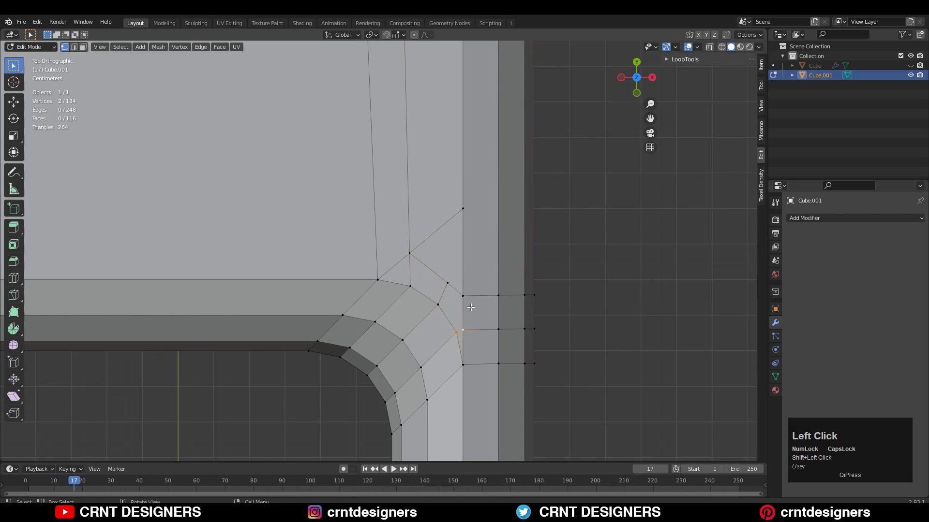
pyautogui.press('m')
pyautogui.click(471, 306)
pyautogui.click(526, 280)
# Connect the branching vertex at the inner corner to the third inner vertex of the rounded outer corner.
pyautogui.keyDown('shift'); pyautogui.moveTo(473, 280); pyautogui.dragTo(469, 320, button='middle'); pyautogui.keyUp('shift')
pyautogui.click(466, 317)
pyautogui.keyDown('shift'); pyautogui.moveTo(459, 264); pyautogui.dragTo(474, 368, button='middle'); pyautogui.keyUp('shift')
pyautogui.keyDown('shift'); pyautogui.moveTo(465, 242); pyautogui.dragTo(469, 299, button='middle'); pyautogui.keyUp('shift')
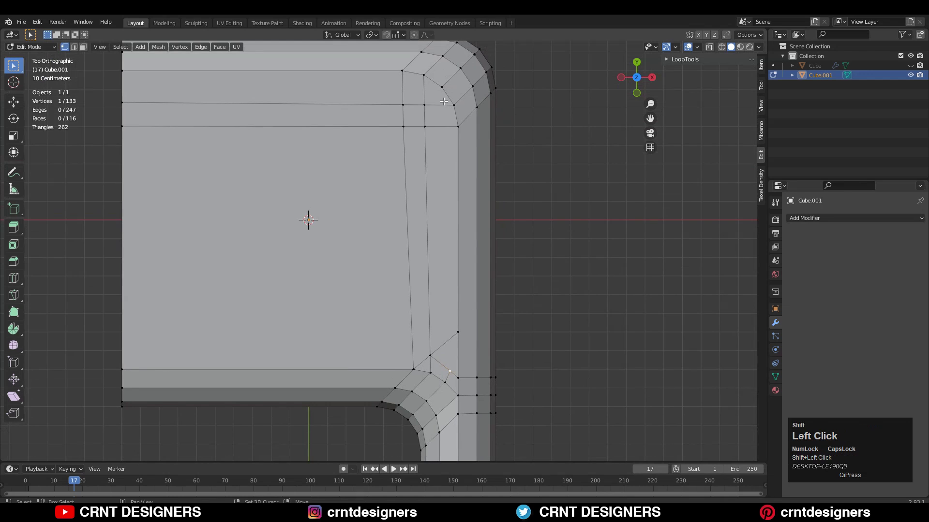
pyautogui.keyDown('shift'); pyautogui.click(449, 368); pyautogui.keyUp('shift')
pyautogui.rightClick(448, 273)
pyautogui.click(449, 273)
# Slide the branching vertex at the inner corner along its edge toward the diagonal edge's vertex.
pyautogui.keyDown('shift'); pyautogui.moveTo(481, 325); pyautogui.dragTo(481, 188, button='middle'); pyautogui.keyUp('shift')
pyautogui.moveTo(511, 318); pyautogui.dragTo(512, 319)
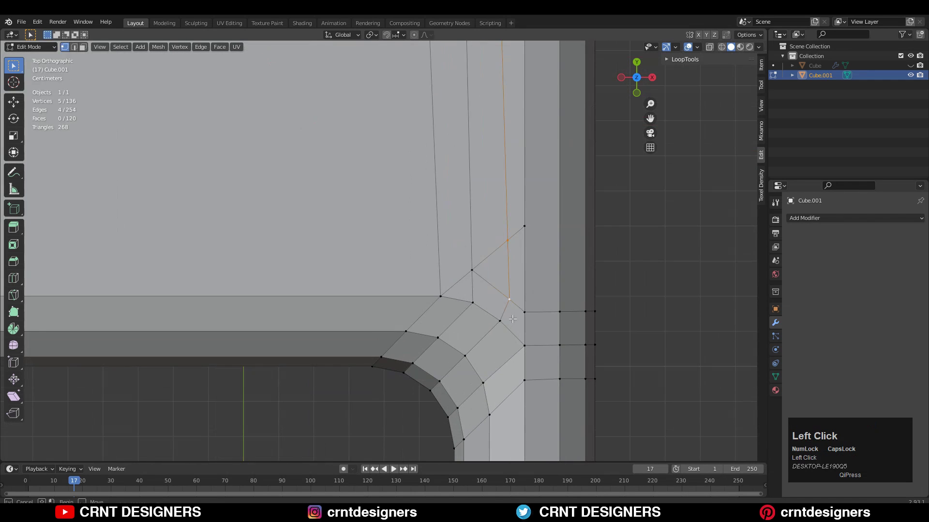
pyautogui.press('g')
pyautogui.press('g')
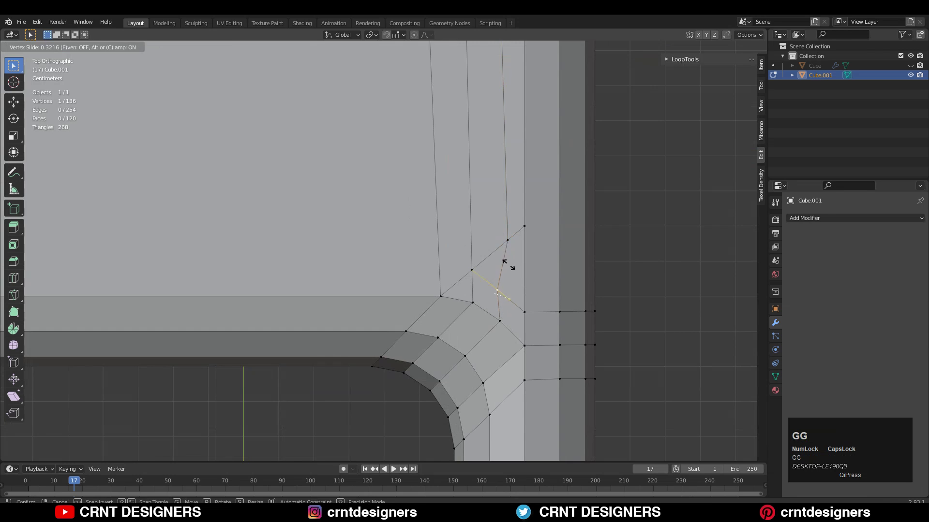
pyautogui.click(507, 266)
# Dissolve the leftover diagonal and short connecting edges above the rounded inner corner.
pyautogui.keyDown('ctrl'); pyautogui.moveTo(508, 265); pyautogui.dragTo(502, 259, button='middle'); pyautogui.keyUp('ctrl')
pyautogui.press('2')
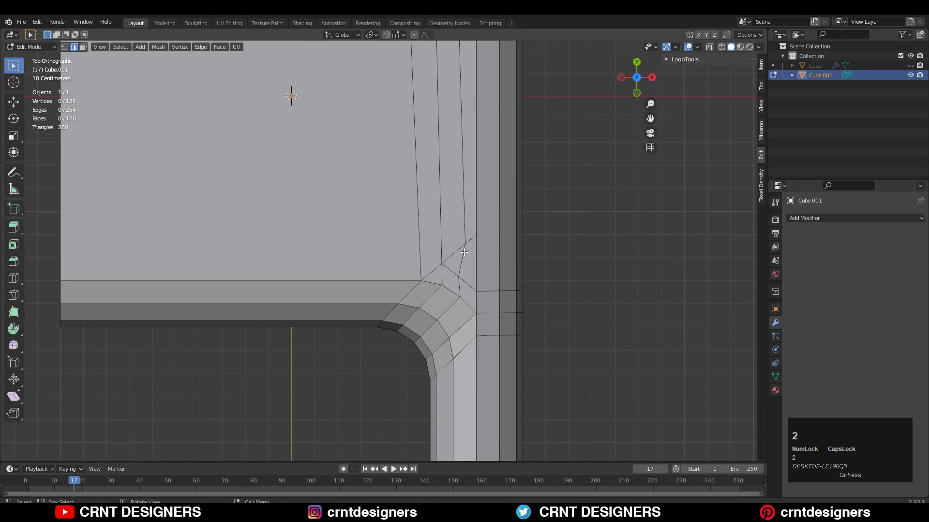
pyautogui.hotkey('ctrl', 'x')
pyautogui.keyDown('ctrl'); pyautogui.moveTo(479, 212); pyautogui.dragTo(462, 187, button='middle'); pyautogui.keyUp('ctrl')
pyautogui.keyDown('shift'); pyautogui.moveTo(463, 187); pyautogui.dragTo(478, 309, button='middle'); pyautogui.keyUp('shift')
pyautogui.keyDown('shift'); pyautogui.moveTo(479, 309); pyautogui.dragTo(520, 292, button='middle'); pyautogui.keyUp('shift')
# Slide the vertices above the rounded inner corner along their edges to even out the new edge row.
pyautogui.press('1')
pyautogui.keyDown('ctrl'); pyautogui.moveTo(520, 293); pyautogui.dragTo(628, 288, button='middle'); pyautogui.keyUp('ctrl')
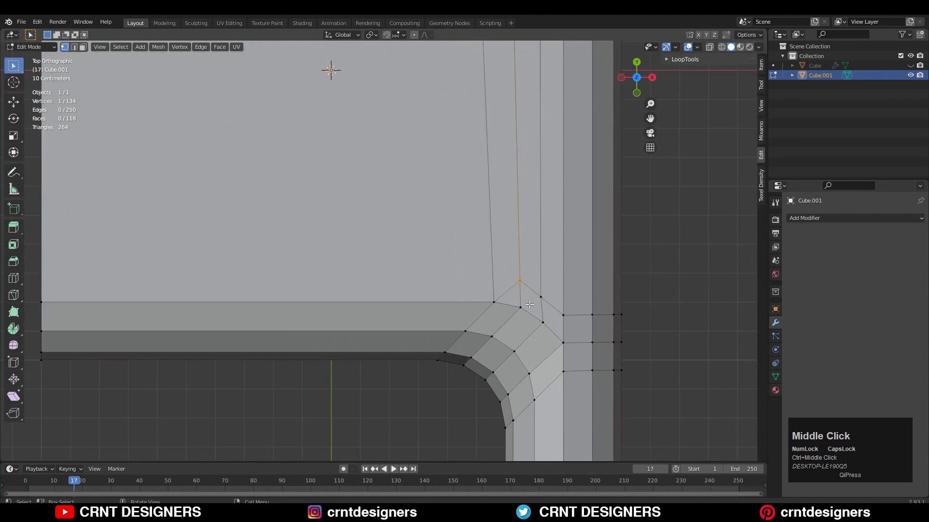
pyautogui.click(541, 297)
pyautogui.press('g')
pyautogui.press('g')
pyautogui.click(554, 273)
pyautogui.click(597, 290)
pyautogui.press('g')
pyautogui.press('g')
pyautogui.click(601, 252)
pyautogui.click(639, 322)
pyautogui.click(632, 269)
# Knife-cut along X from the peak vertex above the inner corner to the block's flat side, with cut-through on.
pyautogui.click(709, 47)
pyautogui.keyDown('shift'); pyautogui.moveTo(649, 145); pyautogui.dragTo(606, 136, button='middle'); pyautogui.keyUp('shift')
pyautogui.click(709, 47)
pyautogui.keyDown('ctrl'); pyautogui.moveTo(520, 300); pyautogui.dragTo(520, 315, button='middle'); pyautogui.keyUp('ctrl')
pyautogui.keyDown('shift'); pyautogui.moveTo(30, 302); pyautogui.dragTo(48, 310, button='middle'); pyautogui.keyUp('shift')
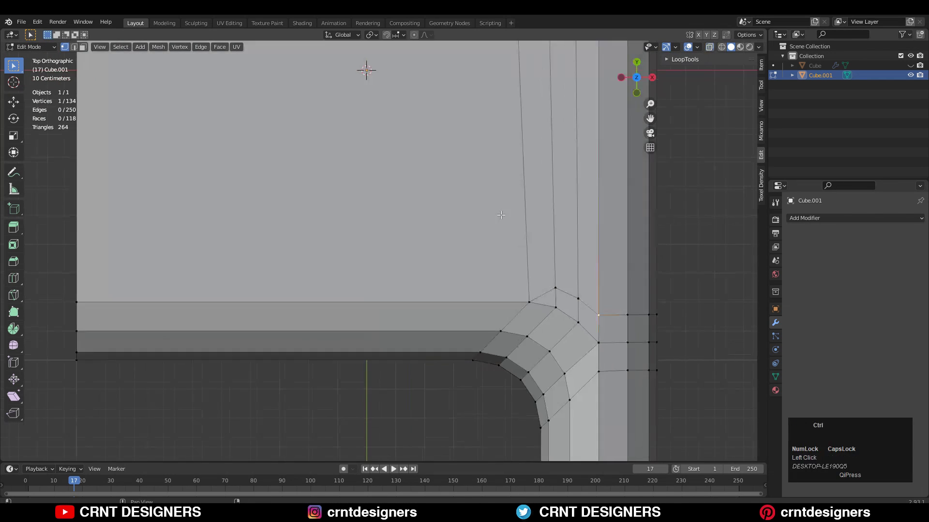
pyautogui.click(13, 295)
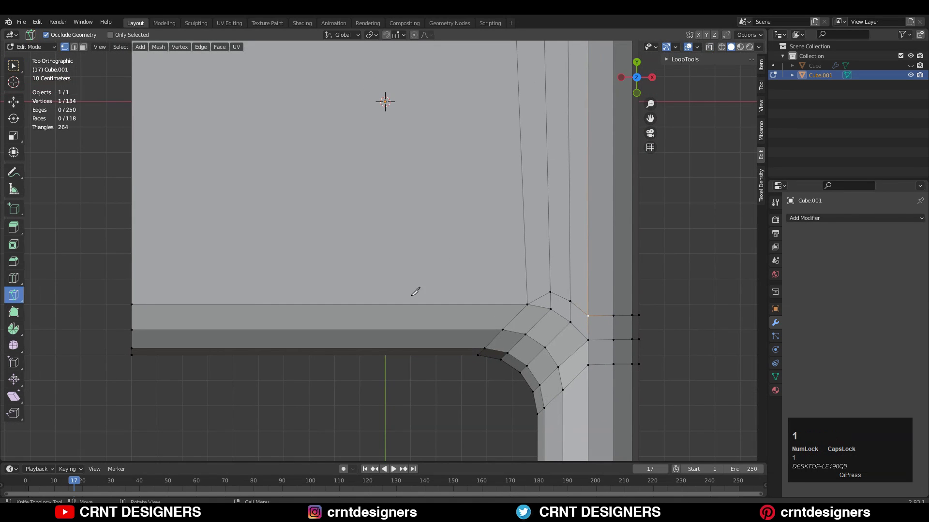
pyautogui.click(551, 290)
pyautogui.click(532, 289)
pyautogui.press('z')
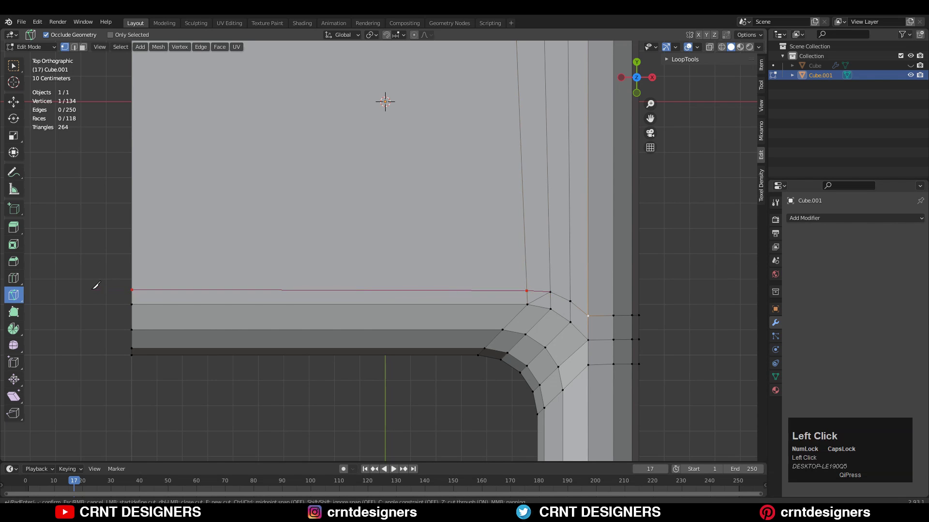
pyautogui.click(95, 286)
pyautogui.press('space')
# Dissolve the short diagonal edge between the new cut and the rounded inner corner, and check the shape in Object Mode.
pyautogui.keyDown('ctrl'); pyautogui.moveTo(338, 352); pyautogui.dragTo(441, 340, button='middle'); pyautogui.keyUp('ctrl')
pyautogui.press('w')
pyautogui.press('2')
pyautogui.click(467, 318)
pyautogui.hotkey('ctrl', 'x')
pyautogui.press('Tab')
pyautogui.press('a')
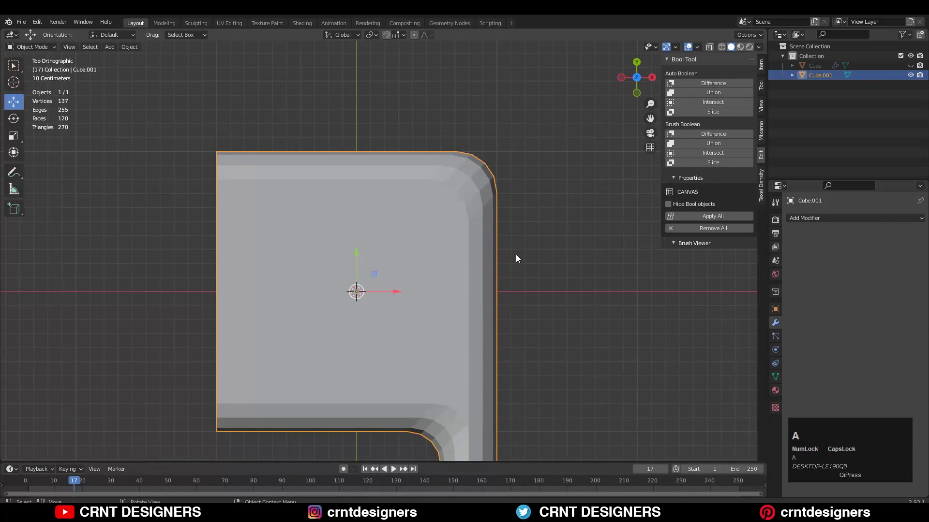
# Connect opposite vertices on the block's flat end face, vertically near the leg-side rounding and across the length at mid-height.
pyautogui.moveTo(426, 258)
pyautogui.mouseDown(button='middle')
pyautogui.moveTo(412, 259)
pyautogui.moveTo(411, 188)
pyautogui.moveTo(426, 271)
pyautogui.mouseUp(button='middle')
pyautogui.press('Tab')
pyautogui.moveTo(426, 271); pyautogui.dragTo(438, 290, button='middle')
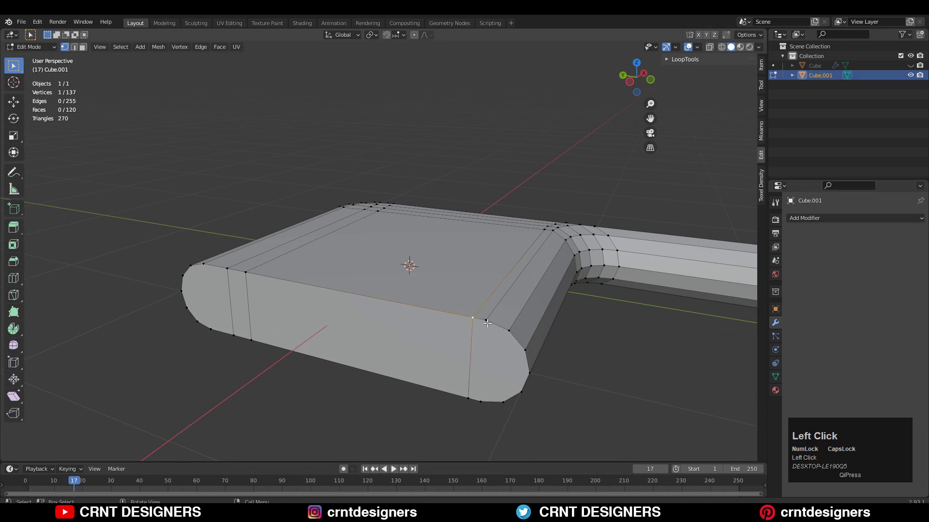
pyautogui.rightClick(505, 340)
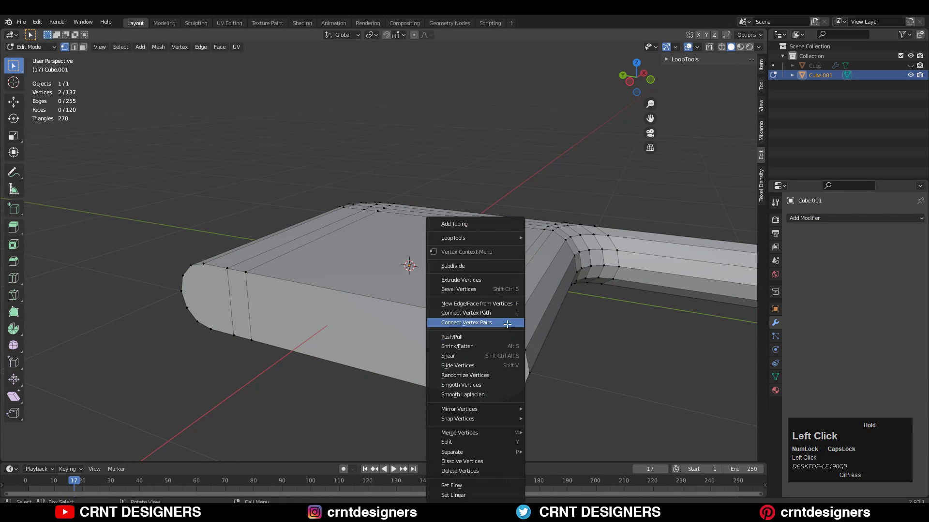
pyautogui.click(501, 323)
pyautogui.rightClick(194, 293)
pyautogui.click(242, 284)
pyautogui.rightClick(507, 333)
pyautogui.click(503, 323)
# Connect the remaining upper and lower vertex pairs at the rounded ends of the block's flat end face.
pyautogui.moveTo(503, 323); pyautogui.dragTo(279, 322, button='middle')
pyautogui.keyDown('shift'); pyautogui.click(258, 338); pyautogui.keyUp('shift')
pyautogui.rightClick(268, 308)
pyautogui.click(268, 308)
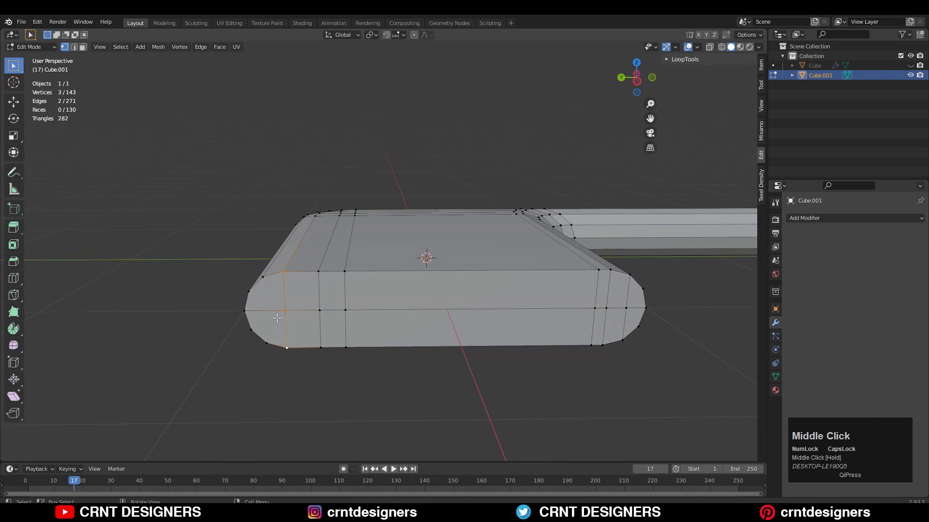
pyautogui.moveTo(640, 296); pyautogui.dragTo(300, 255, button='middle')
pyautogui.rightClick(327, 237)
pyautogui.click(327, 236)
pyautogui.moveTo(251, 234); pyautogui.dragTo(367, 298, button='middle')
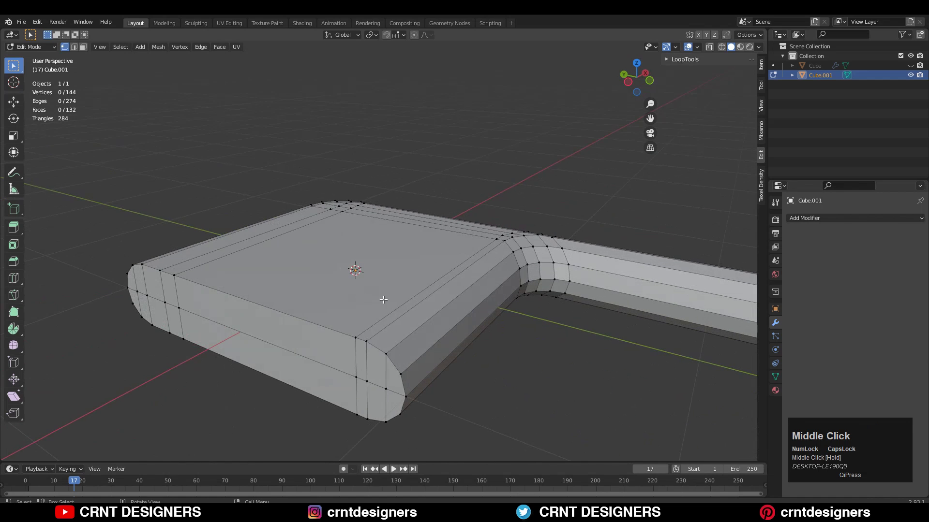
# Add a Subdivision Surface modifier to the object and set its viewport level to 2.
pyautogui.press('Tab')
pyautogui.click(809, 218)
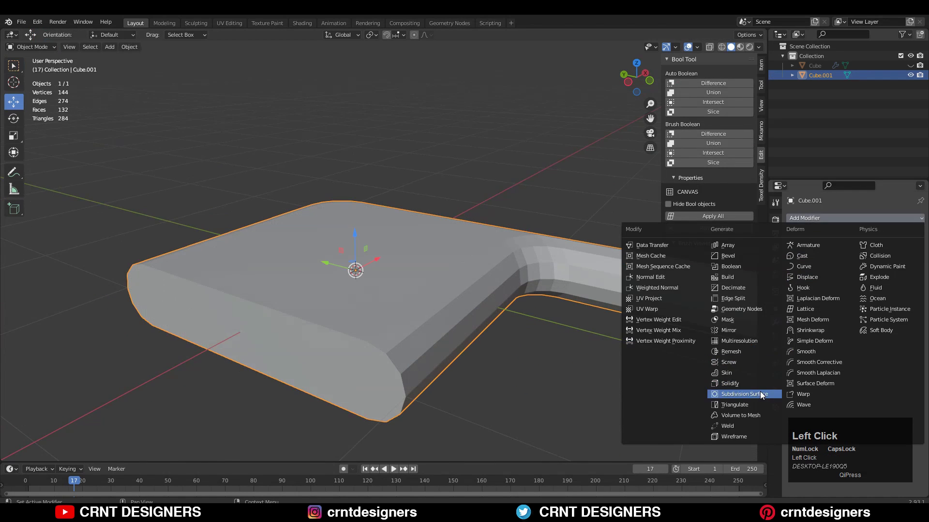
pyautogui.click(760, 396)
pyautogui.moveTo(602, 339); pyautogui.dragTo(294, 286, button='middle')
pyautogui.moveTo(297, 344); pyautogui.dragTo(300, 323, button='middle')
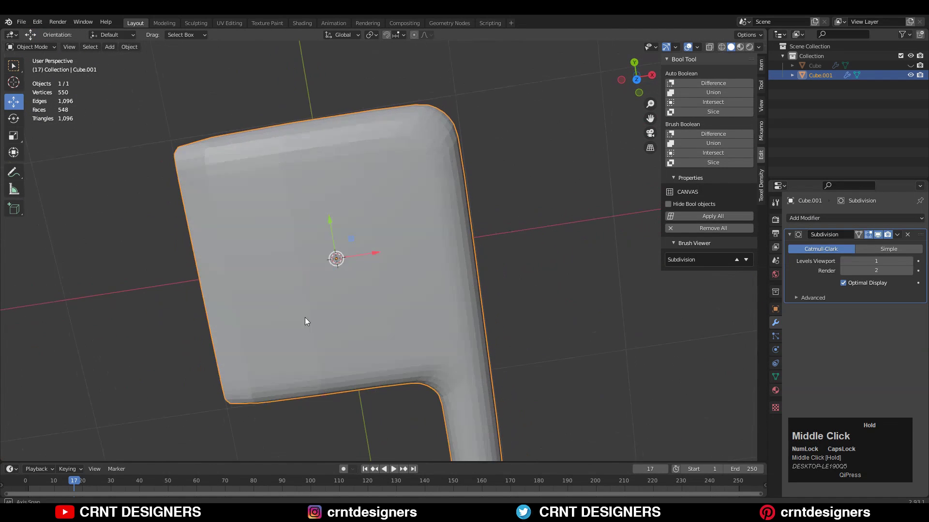
pyautogui.click(909, 261)
pyautogui.moveTo(528, 332); pyautogui.dragTo(316, 289, button='middle')
# Select the whole mesh and symmetrize it so the underside's edges match the top's.
pyautogui.press('Tab')
pyautogui.scroll(2, 434, 285)
pyautogui.moveTo(435, 283); pyautogui.dragTo(467, 299, button='middle')
pyautogui.press('Tab')
pyautogui.press('Tab')
pyautogui.press('a')
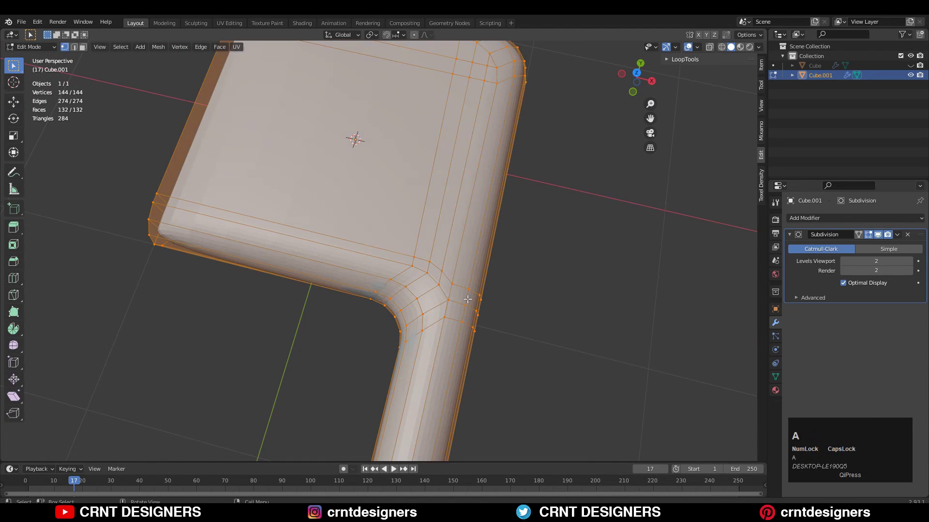
pyautogui.click(158, 47)
pyautogui.click(179, 182)
pyautogui.moveTo(178, 181); pyautogui.dragTo(599, 111, button='middle')
pyautogui.press('Tab')
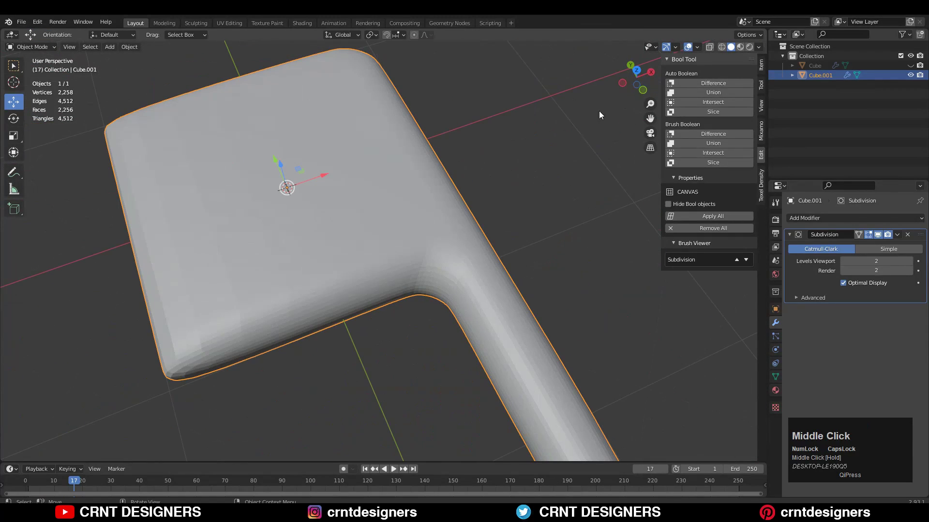
# Add seven evenly spaced loop cuts across the block, and more evenly spaced loop cuts in the perpendicular direction.
pyautogui.click(637, 71)
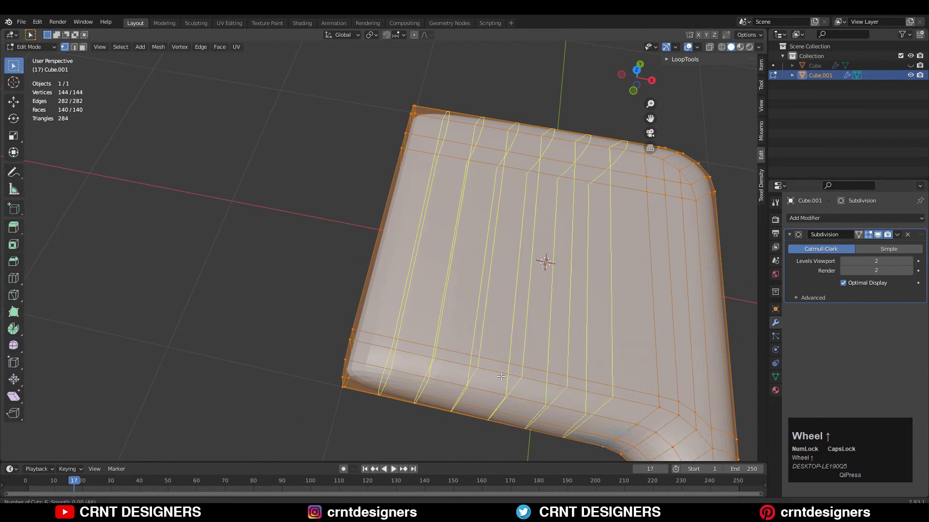
pyautogui.click(498, 375)
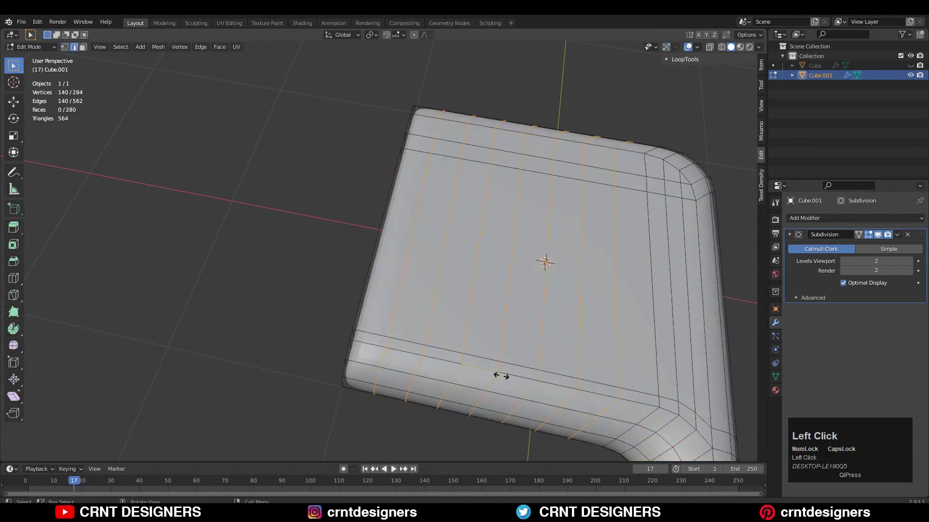
pyautogui.press('Tab')
pyautogui.moveTo(510, 202); pyautogui.dragTo(426, 265, button='middle')
pyautogui.press('Tab')
pyautogui.scroll(2, 401, 310)
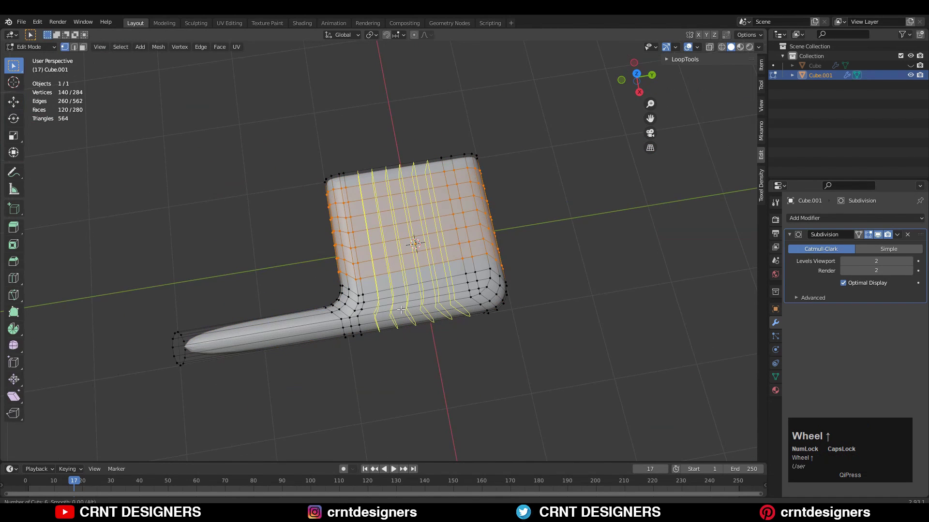
pyautogui.click(401, 310)
pyautogui.rightClick(401, 310)
# Add a single edge loop around the leg, slid toward its free end with a factor of -0.9.
pyautogui.press('Tab')
pyautogui.click(399, 338)
pyautogui.moveTo(399, 338); pyautogui.dragTo(473, 277, button='middle')
pyautogui.scroll(3, 525, 277)
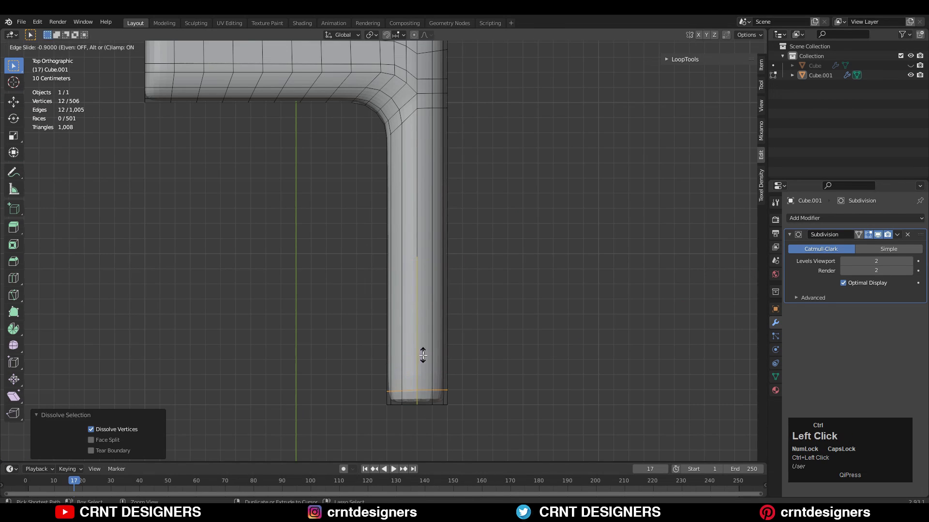
pyautogui.keyDown('ctrl'); pyautogui.click(423, 355); pyautogui.keyUp('ctrl')
# Try to flatten the leg's new edge loop by scaling it to 0 along Z.
pyautogui.keyDown('shift'); pyautogui.moveTo(427, 330); pyautogui.dragTo(399, 262, button='middle'); pyautogui.keyUp('shift')
pyautogui.press('s')
pyautogui.press('z')
pyautogui.press('0')
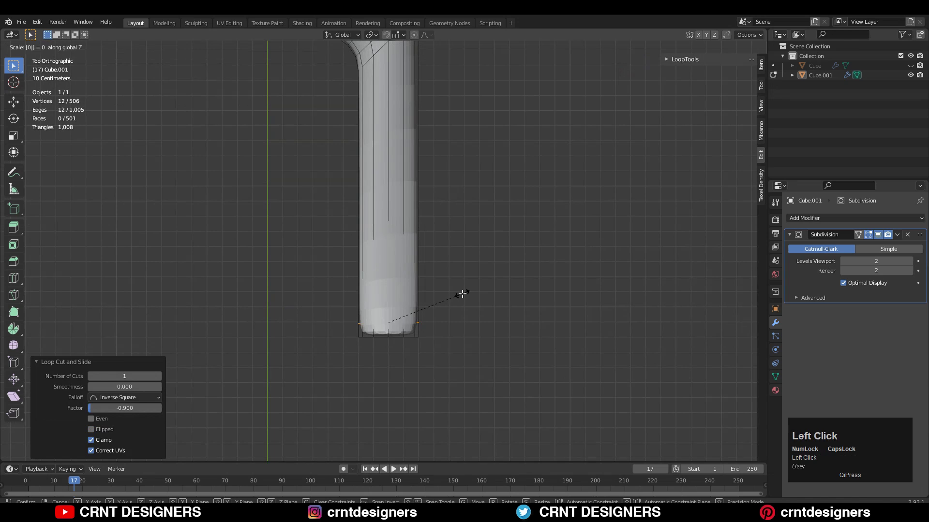
pyautogui.click(461, 294)
pyautogui.hotkey('ctrl', 'z')
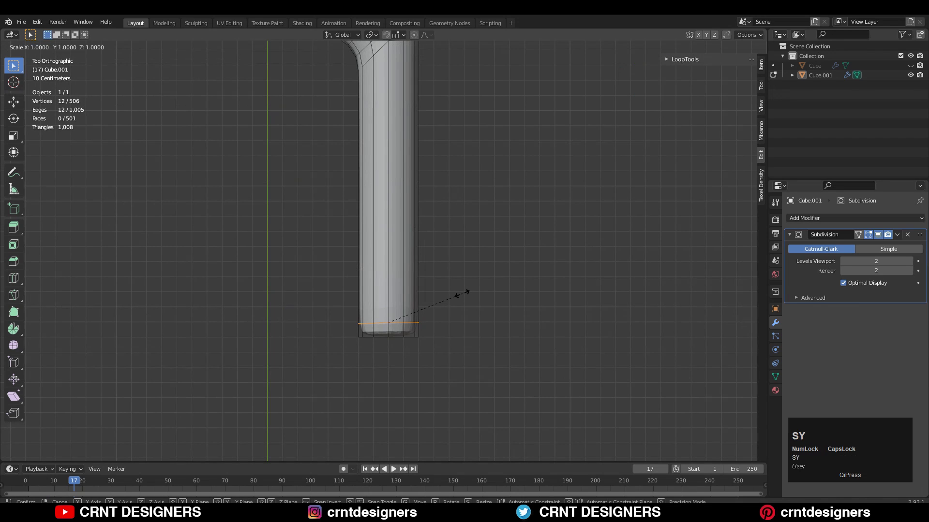
# Flatten the edge loop near the leg's end along Y and move it about -0.05 m along Y.
pyautogui.click(462, 293)
pyautogui.click(14, 102)
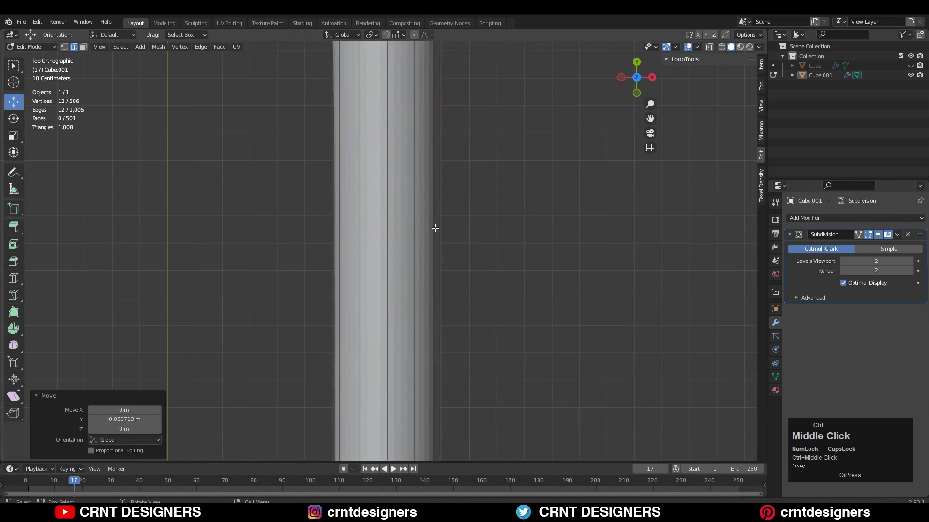
pyautogui.keyDown('ctrl'); pyautogui.moveTo(435, 228); pyautogui.dragTo(401, 233, button='middle'); pyautogui.keyUp('ctrl')
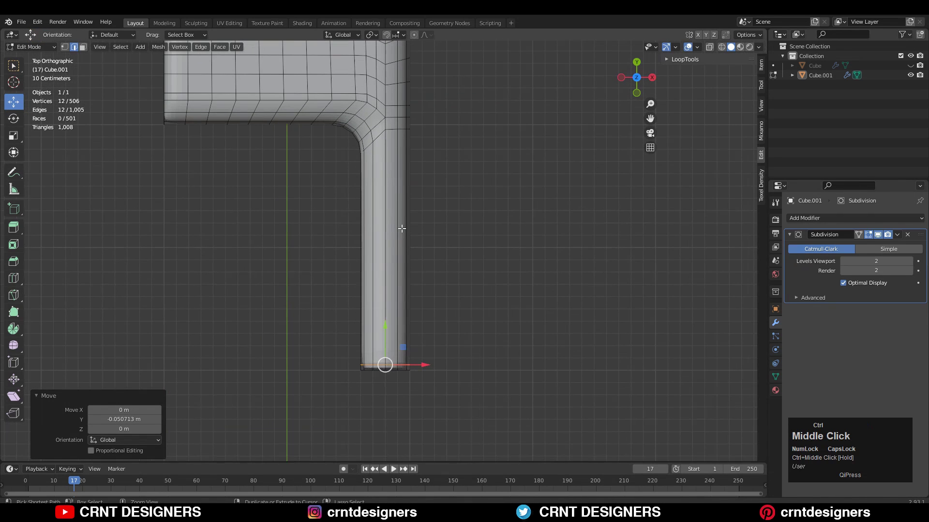
# Add evenly spaced loop cuts along the leg's length and inspect the smoothed result in Object Mode.
pyautogui.rightClick(380, 256)
pyautogui.press('Tab')
pyautogui.moveTo(463, 274); pyautogui.dragTo(423, 287, button='middle')
# Inset the face closing the leg's free end by about 0.016 m.
pyautogui.press('Tab')
pyautogui.click(365, 244)
pyautogui.press('i')
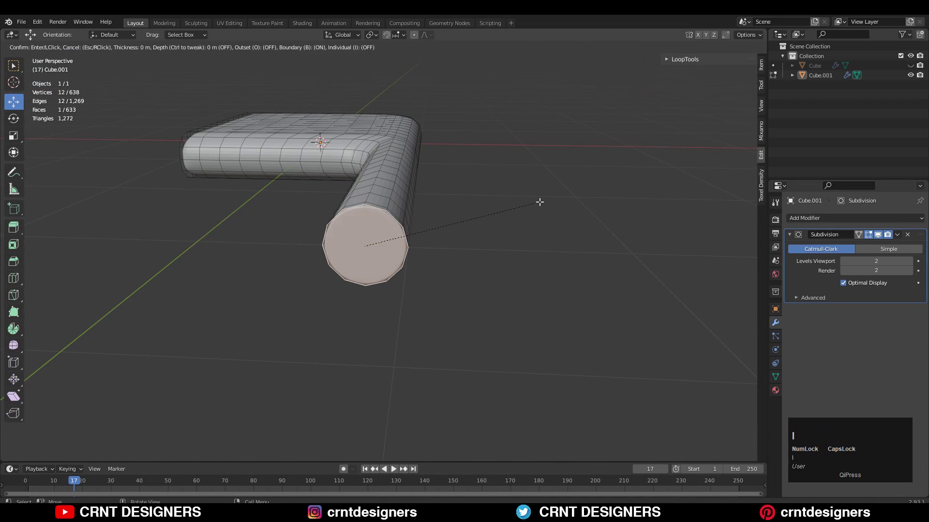
pyautogui.click(552, 208)
pyautogui.moveTo(481, 246); pyautogui.dragTo(461, 253, button='middle')
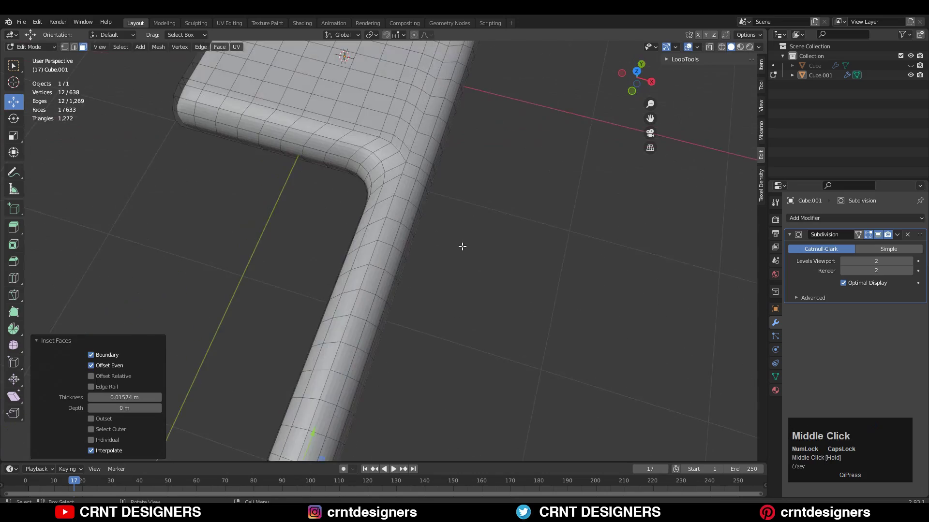
pyautogui.press('Tab')
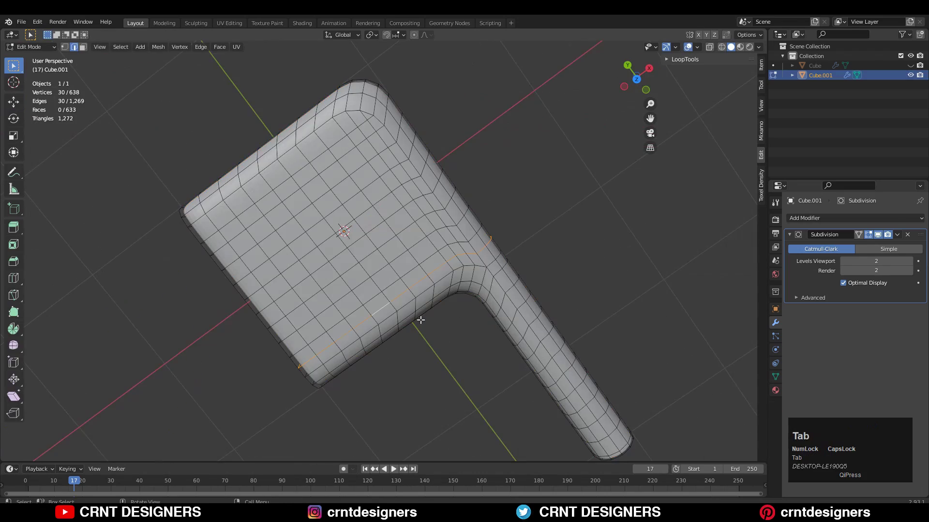
# Inset the faces on the flat end of the block opposite the leg.
pyautogui.moveTo(420, 321); pyautogui.dragTo(440, 282, button='middle')
pyautogui.scroll(2, 380, 295)
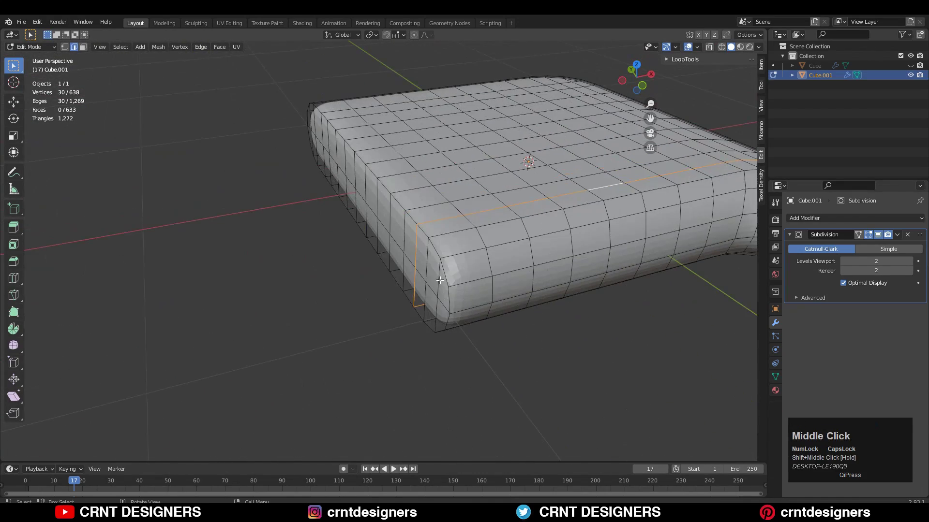
pyautogui.keyDown('ctrl'); pyautogui.keyDown('shift'); pyautogui.click(310, 141); pyautogui.keyUp('shift'); pyautogui.keyUp('ctrl')
pyautogui.moveTo(310, 141); pyautogui.dragTo(337, 269, button='middle')
pyautogui.press('i')
pyautogui.click(650, 261)
# Add a centred edge loop around the block between its flat end and the first existing loop.
pyautogui.hotkey('ctrl', 'r')
pyautogui.click(417, 242)
pyautogui.rightClick(414, 243)
pyautogui.press('3')
pyautogui.keyDown('alt'); pyautogui.click(324, 297); pyautogui.keyUp('alt')
pyautogui.press('2')
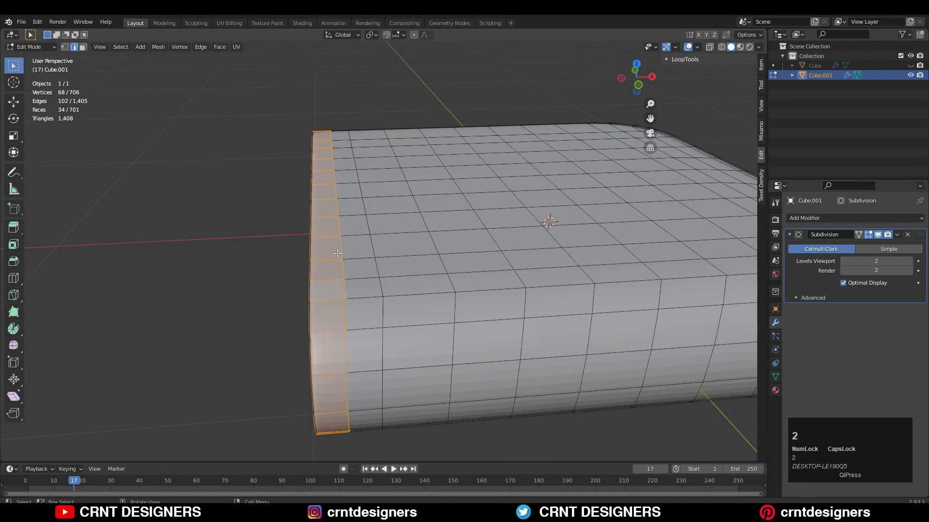
# Flatten the new edge loop beside the block's flat end by scaling it to 0 along X.
pyautogui.click(635, 70)
pyautogui.click(637, 65)
pyautogui.keyDown('ctrl'); pyautogui.moveTo(524, 191); pyautogui.dragTo(470, 237, button='middle'); pyautogui.keyUp('ctrl')
pyautogui.keyDown('shift'); pyautogui.moveTo(469, 237); pyautogui.dragTo(454, 248, button='middle'); pyautogui.keyUp('shift')
pyautogui.press('s')
pyautogui.press('x')
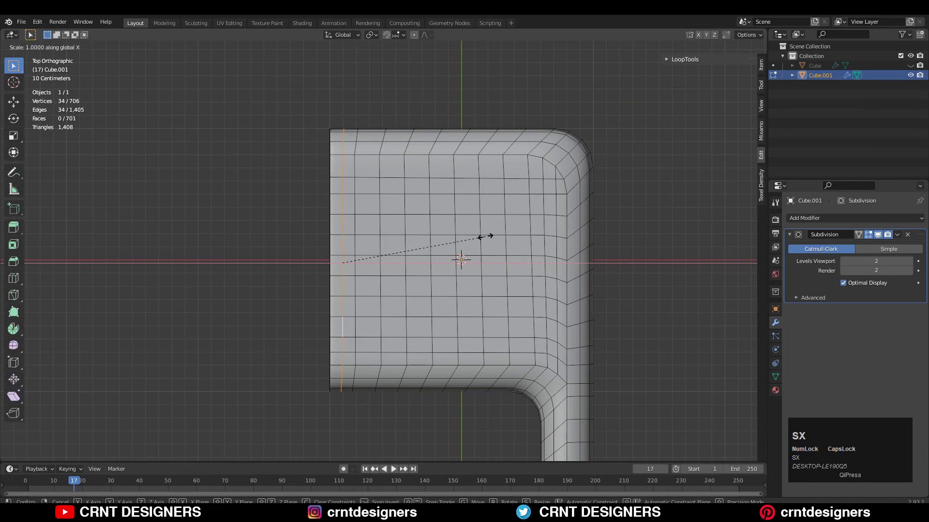
pyautogui.press('0')
pyautogui.click(458, 235)
# Straighten the following edge loops across the block one by one, scaling each to 0 along X.
pyautogui.keyDown('alt'); pyautogui.click(357, 171); pyautogui.keyUp('alt')
pyautogui.press('s')
pyautogui.press('x')
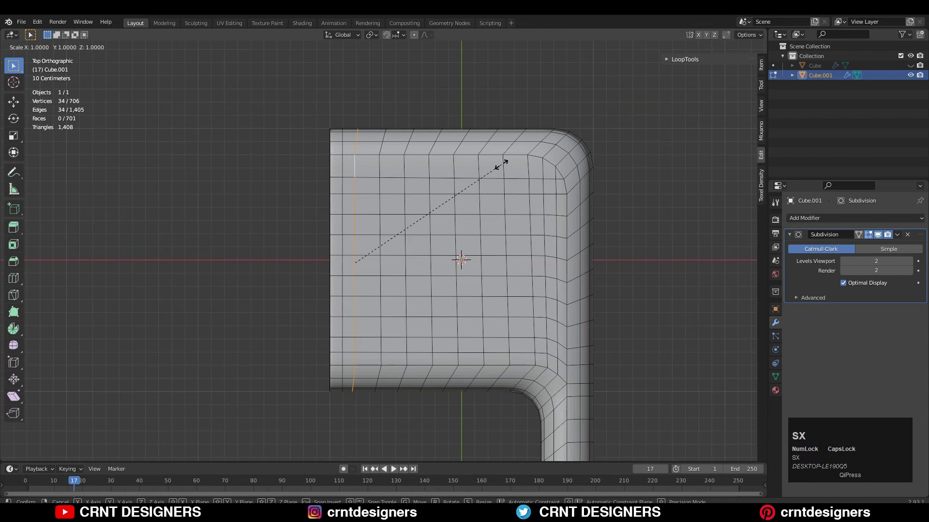
pyautogui.click(501, 164)
pyautogui.keyDown('ctrl'); pyautogui.moveTo(407, 252); pyautogui.dragTo(406, 220, button='middle'); pyautogui.keyUp('ctrl')
pyautogui.keyDown('alt'); pyautogui.click(378, 122); pyautogui.keyUp('alt')
pyautogui.press('x')
pyautogui.click(468, 126)
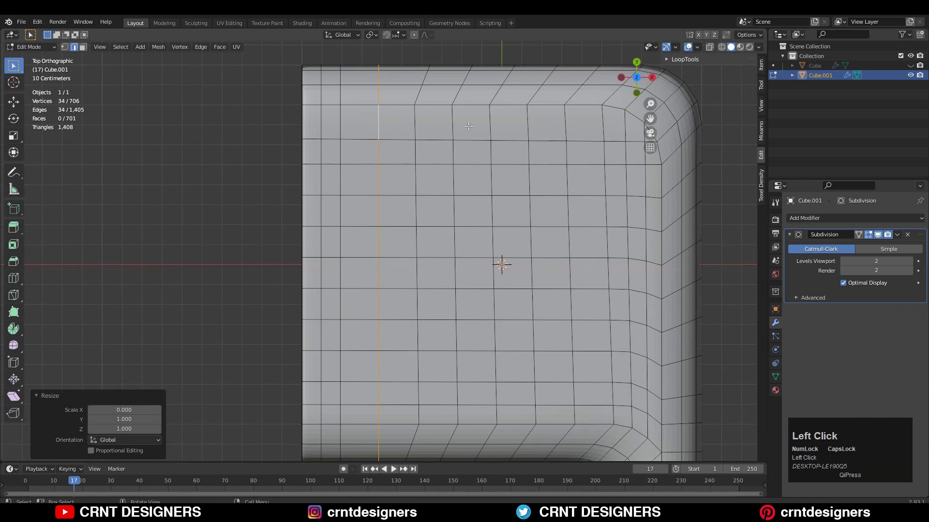
pyautogui.keyDown('ctrl'); pyautogui.moveTo(451, 142); pyautogui.dragTo(436, 177, button='middle'); pyautogui.keyUp('ctrl')
pyautogui.keyDown('alt'); pyautogui.click(469, 175); pyautogui.keyUp('alt')
pyautogui.press('s')
pyautogui.press('x')
# Dissolve the edge loop closest to the block's flat end.
pyautogui.keyDown('alt'); pyautogui.click(332, 198); pyautogui.keyUp('alt')
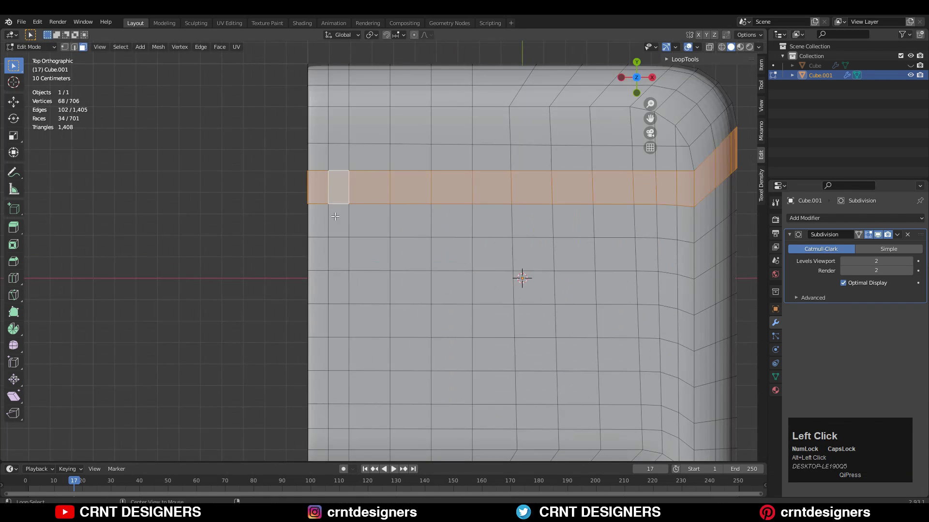
pyautogui.press('2')
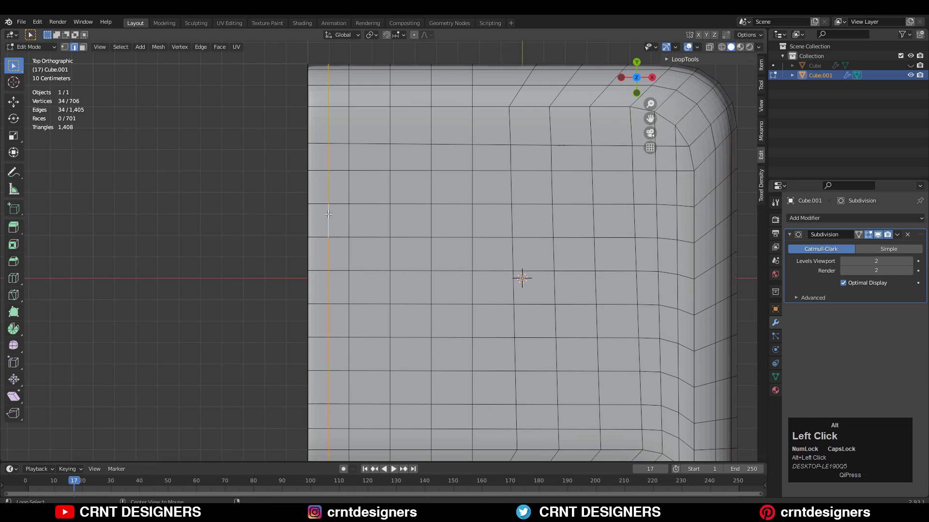
pyautogui.hotkey('ctrl', 'x')
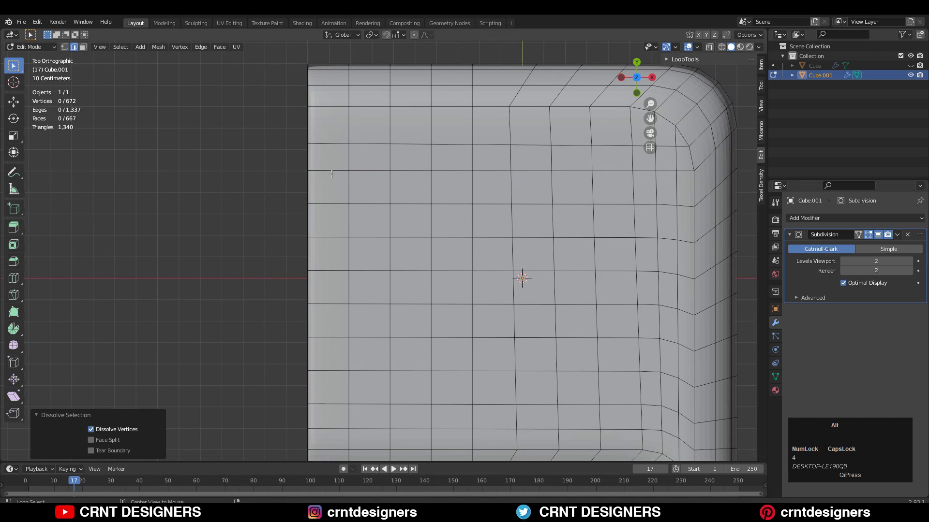
# Inset the face loop bordering the block's flat end by about 0.019 m.
pyautogui.keyDown('alt'); pyautogui.click(331, 174); pyautogui.keyUp('alt')
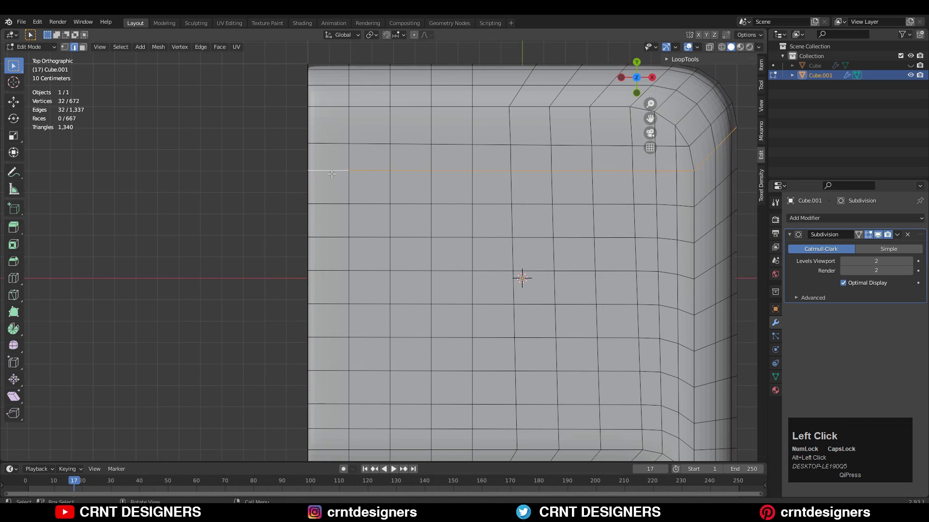
pyautogui.press('3')
pyautogui.keyDown('alt'); pyautogui.click(332, 172); pyautogui.keyUp('alt')
pyautogui.press('i')
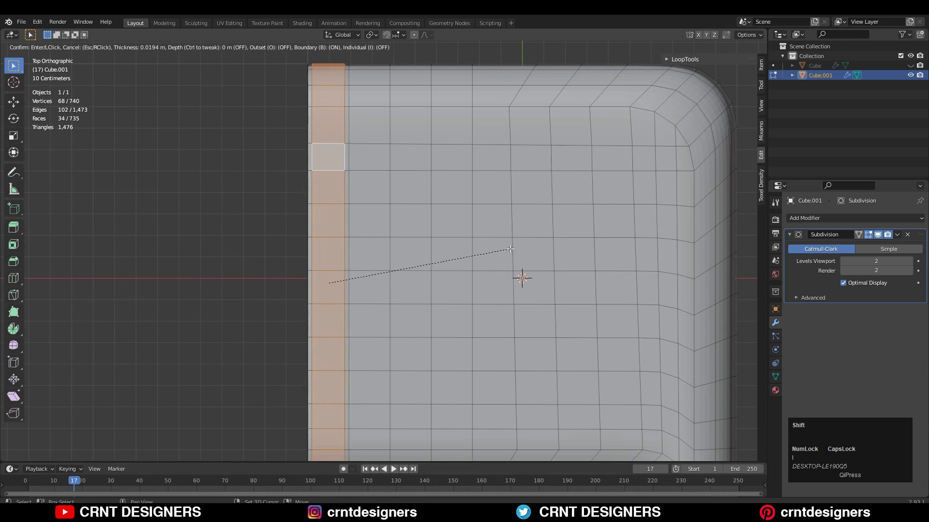
pyautogui.click(510, 249)
# Add an edge loop beside the narrow face ring near the block's flat end.
pyautogui.moveTo(454, 294); pyautogui.dragTo(426, 261, button='middle')
pyautogui.hotkey('ctrl', 'r')
pyautogui.keyDown('ctrl'); pyautogui.click(389, 288); pyautogui.keyUp('ctrl')
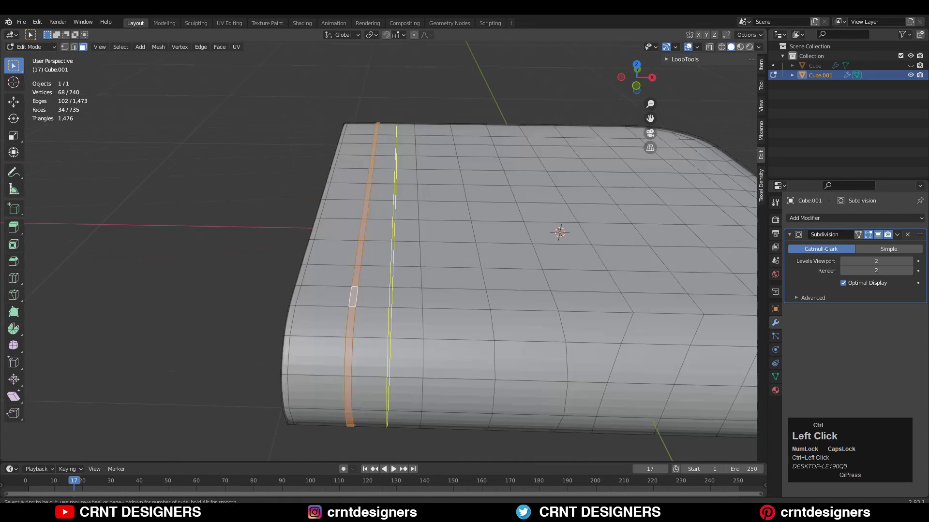
pyautogui.click(352, 289)
pyautogui.press('3')
# Extrude the narrow face ring in place and shrink it inward by about 0.009 m to form a groove.
pyautogui.moveTo(360, 285); pyautogui.dragTo(520, 204, button='middle')
pyautogui.press('e')
pyautogui.rightClick(522, 199)
pyautogui.hotkey('alt', 'a')
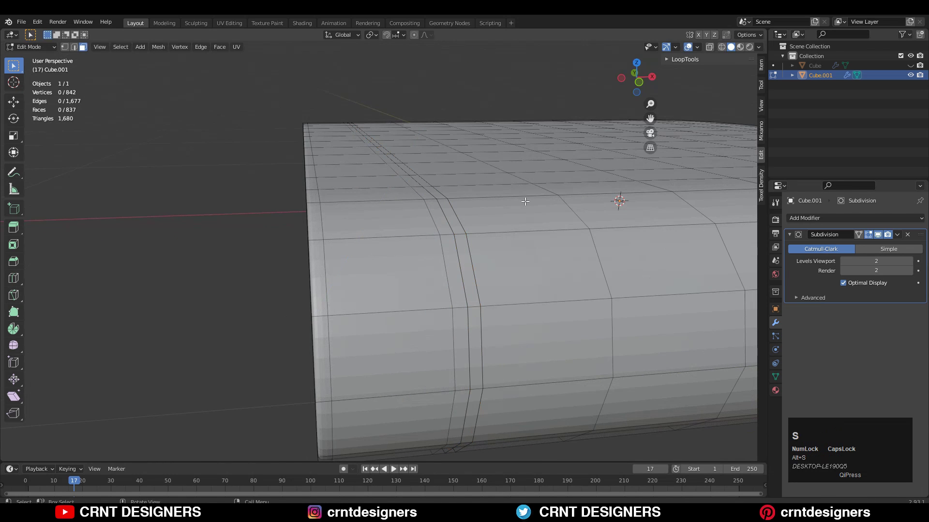
pyautogui.hotkey('alt', 's')
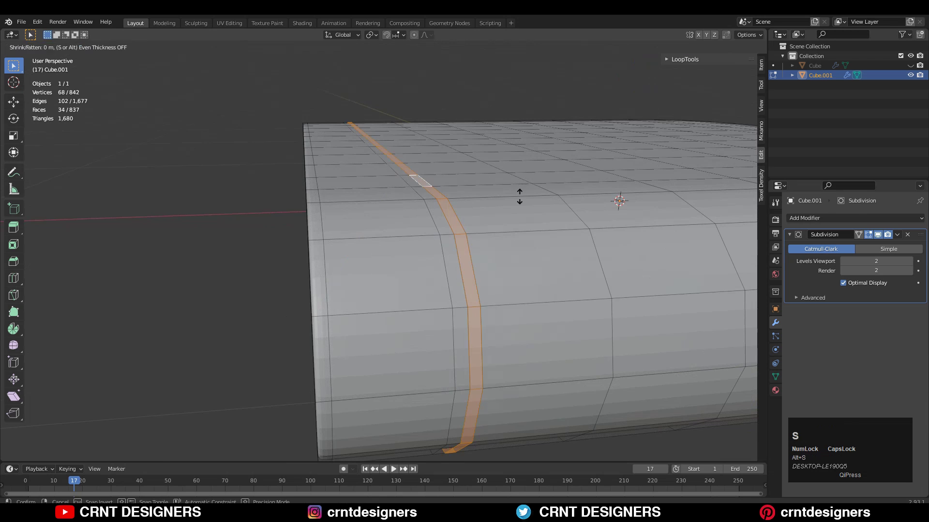
pyautogui.click(519, 200)
pyautogui.moveTo(518, 200); pyautogui.dragTo(472, 203, button='middle')
# Turn off the subdivision display in Edit Mode and inset the groove's floor faces, checking the smoothed result.
pyautogui.click(868, 234)
pyautogui.moveTo(416, 208); pyautogui.dragTo(368, 249, button='middle')
pyautogui.keyDown('ctrl'); pyautogui.moveTo(367, 249); pyautogui.dragTo(536, 262, button='middle'); pyautogui.keyUp('ctrl')
pyautogui.press('i')
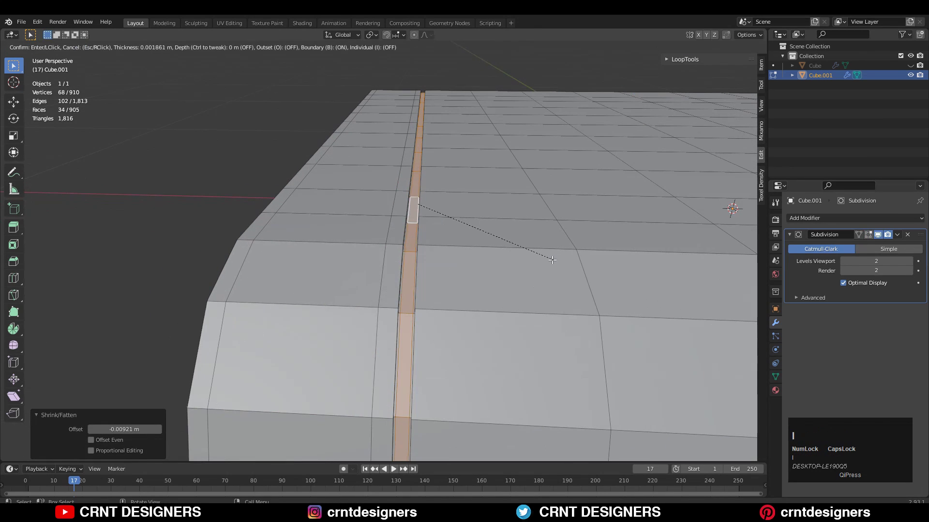
pyautogui.click(555, 260)
pyautogui.press('Tab')
pyautogui.moveTo(425, 291); pyautogui.dragTo(407, 292, button='middle')
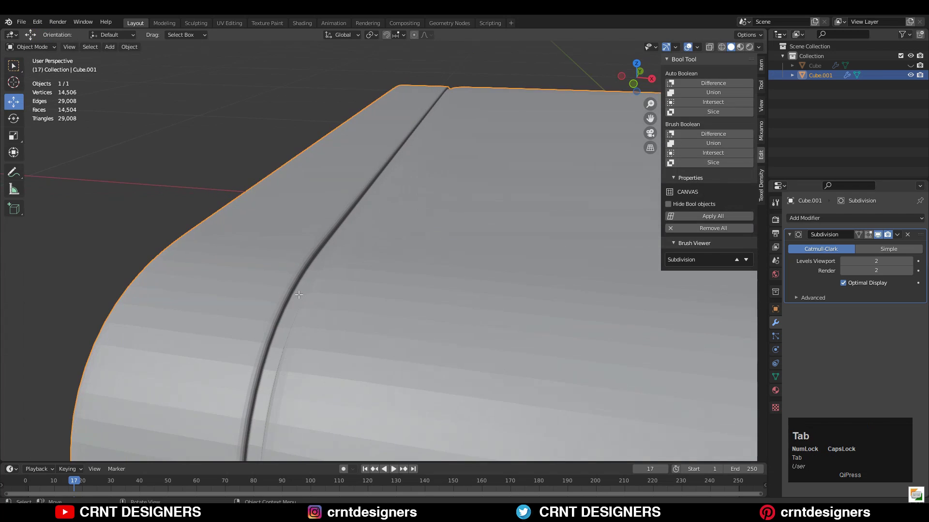
# Add supporting edge loops along the groove near the block's flat end.
pyautogui.press('Tab')
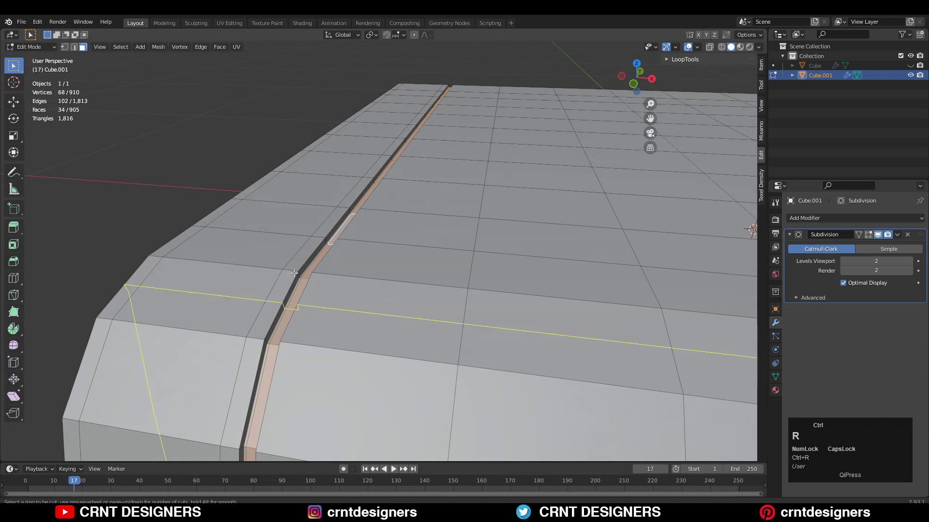
pyautogui.click(295, 274)
pyautogui.click(296, 273)
pyautogui.moveTo(302, 278); pyautogui.dragTo(333, 304, button='middle')
pyautogui.click(333, 226)
pyautogui.rightClick(332, 225)
pyautogui.moveTo(346, 246); pyautogui.dragTo(371, 248, button='middle')
# Add a supporting loop on the groove's wider side, slid close to the groove, and inspect the smoothed block.
pyautogui.rightClick(531, 256)
pyautogui.hotkey('ctrl', 'r')
pyautogui.click(530, 259)
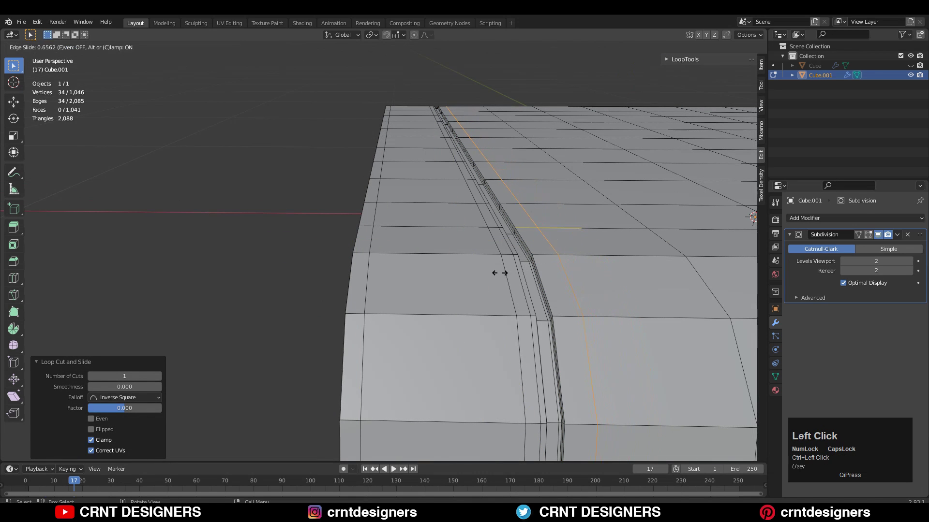
pyautogui.press('shift')
pyautogui.click(480, 283)
pyautogui.press('Tab')
pyautogui.moveTo(480, 284); pyautogui.dragTo(433, 241, button='middle')
pyautogui.click(351, 256)
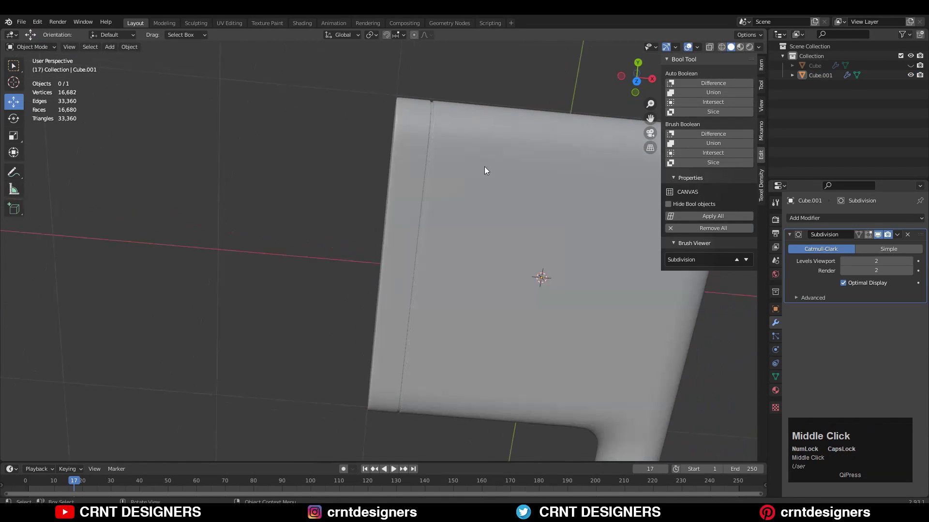
# Inset the leg's end face again and extrude it about 0.048 m into the leg.
pyautogui.moveTo(623, 95); pyautogui.dragTo(603, 107)
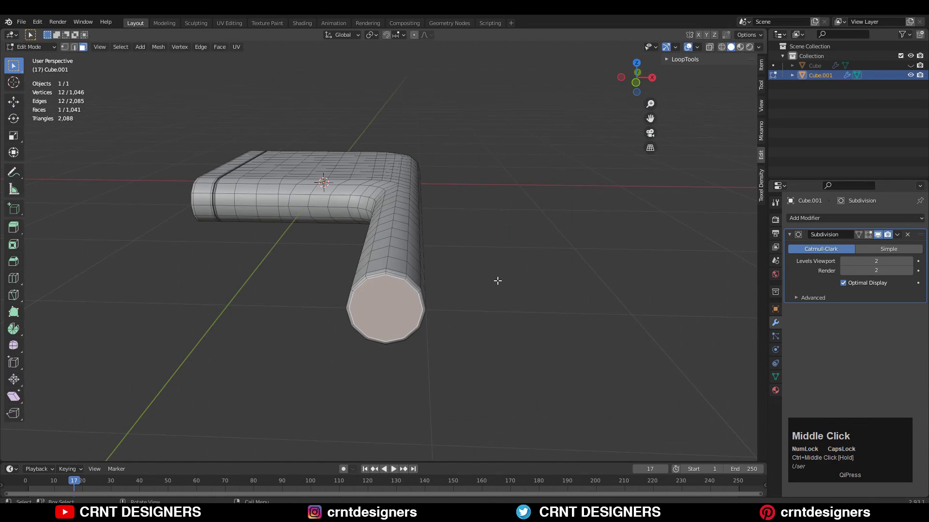
pyautogui.press('i')
pyautogui.click(498, 295)
pyautogui.moveTo(430, 332); pyautogui.dragTo(400, 311, button='middle')
pyautogui.press('e')
pyautogui.click(379, 321)
# Scale the recessed end face down and extrude it about 0.193 m deeper into the leg.
pyautogui.press('s')
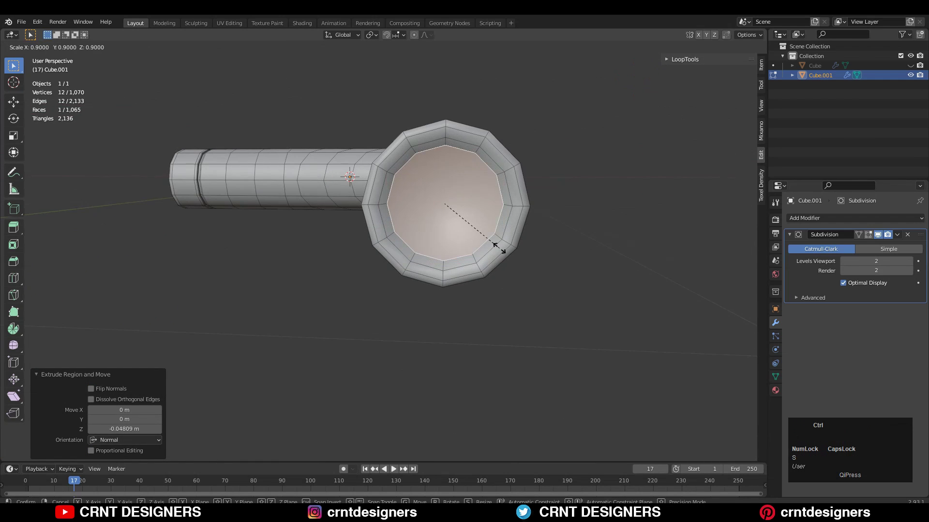
pyautogui.click(498, 248)
pyautogui.moveTo(498, 248); pyautogui.dragTo(416, 251, button='middle')
pyautogui.press('s')
pyautogui.click(297, 252)
pyautogui.press('e')
pyautogui.click(375, 229)
pyautogui.moveTo(415, 251)
pyautogui.keyDown('ctrl'); pyautogui.mouseDown(button='middle')
pyautogui.moveTo(355, 157)
pyautogui.moveTo(416, 264)
pyautogui.mouseUp(button='middle'); pyautogui.keyUp('ctrl')
pyautogui.moveTo(416, 263); pyautogui.dragTo(554, 320, button='middle')
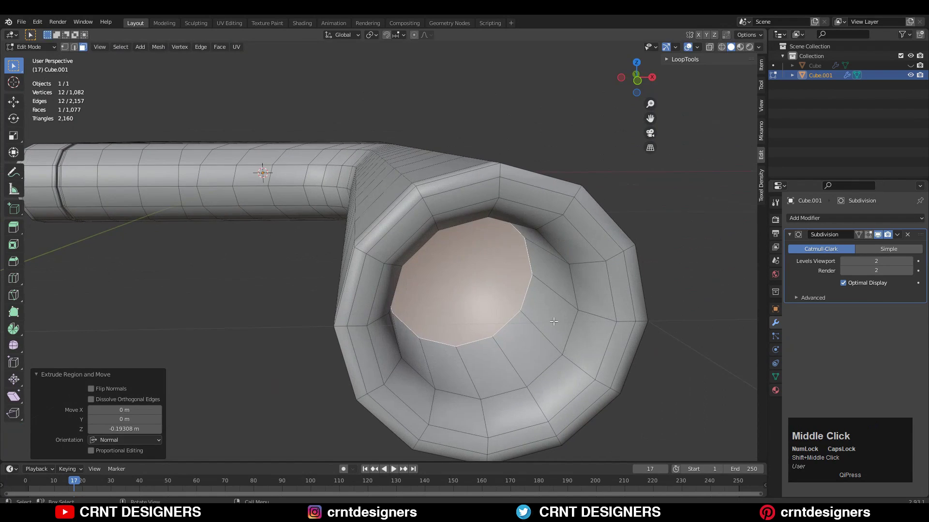
# Inset the cavity's bottom face twice, the first time by about 0.0056 m.
pyautogui.press('i')
pyautogui.click(572, 324)
pyautogui.press('i')
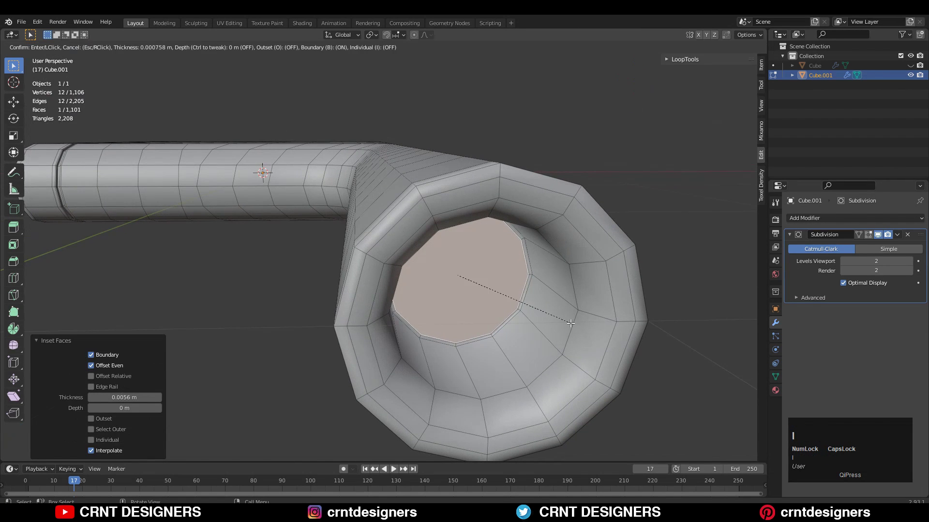
pyautogui.click(560, 320)
pyautogui.moveTo(560, 320); pyautogui.dragTo(516, 315, button='middle')
# Connect opposite vertices across the cavity's bottom face to divide it into quads.
pyautogui.press('1')
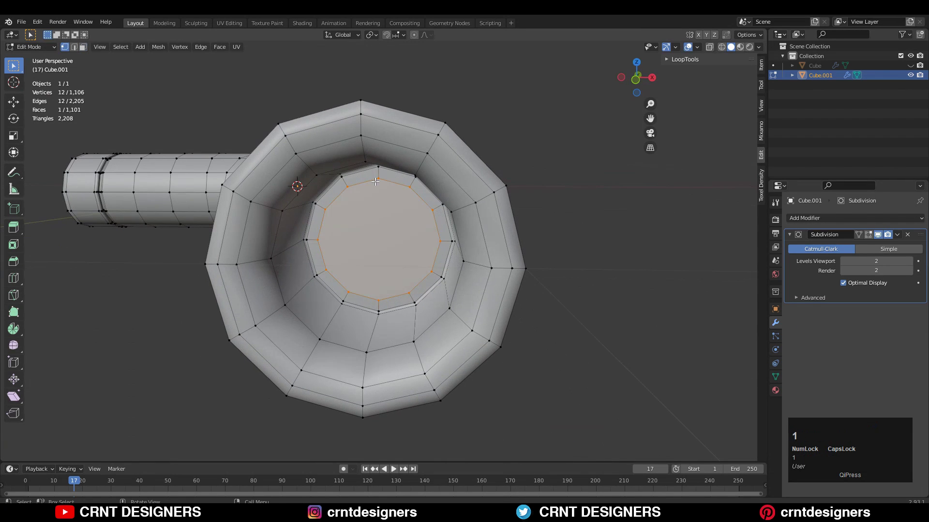
pyautogui.keyDown('shift'); pyautogui.click(375, 287); pyautogui.keyUp('shift')
pyautogui.rightClick(376, 287)
pyautogui.click(378, 128)
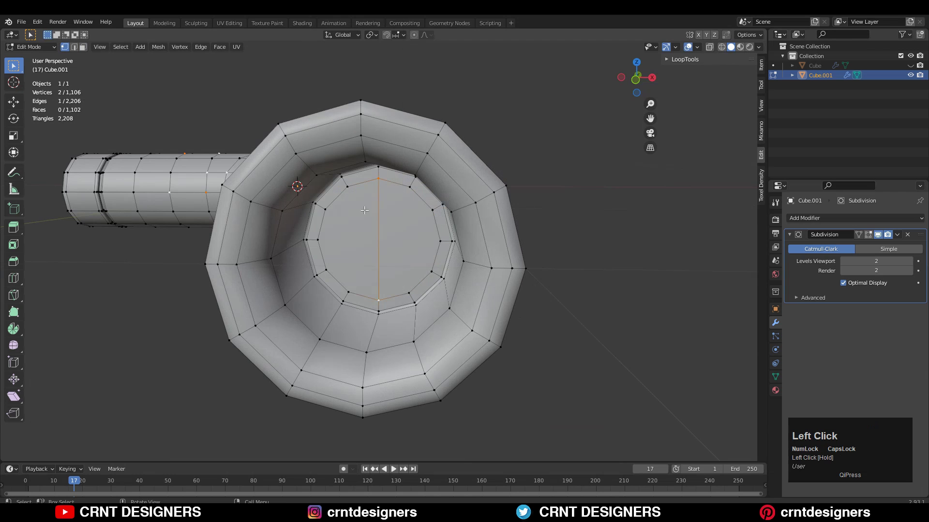
pyautogui.keyDown('shift'); pyautogui.click(440, 241); pyautogui.keyUp('shift')
pyautogui.rightClick(394, 232)
pyautogui.click(394, 232)
pyautogui.click(348, 187)
pyautogui.keyDown('shift'); pyautogui.click(348, 292); pyautogui.keyUp('shift')
pyautogui.rightClick(359, 240)
pyautogui.click(359, 240)
pyautogui.click(410, 187)
pyautogui.press('3')
# Inset the ring of faces on the cavity's deep inner wall by about 0.0057 m.
pyautogui.moveTo(527, 263); pyautogui.dragTo(702, 371, button='middle')
pyautogui.keyDown('alt'); pyautogui.click(546, 273); pyautogui.keyUp('alt')
pyautogui.press('i')
pyautogui.click(529, 286)
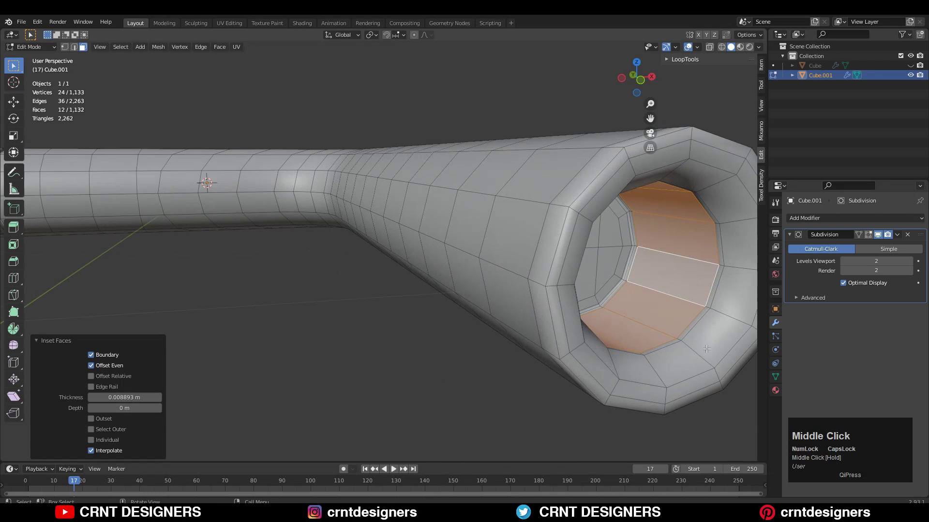
pyautogui.moveTo(725, 331); pyautogui.dragTo(686, 377, button='middle')
pyautogui.press('i')
pyautogui.press('shift')
pyautogui.keyDown('shift'); pyautogui.click(668, 363); pyautogui.keyUp('shift')
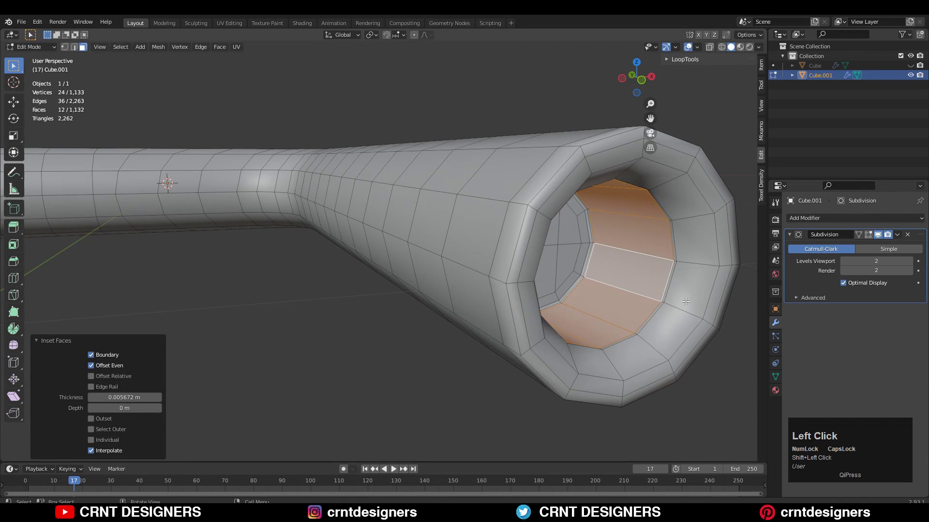
# Inset the next face ring toward the cavity's opening by about 0.0043 m.
pyautogui.keyDown('alt'); pyautogui.click(684, 307); pyautogui.keyUp('alt')
pyautogui.moveTo(684, 329); pyautogui.dragTo(668, 334, button='middle')
pyautogui.press('i')
pyautogui.keyDown('shift'); pyautogui.click(666, 375); pyautogui.keyUp('shift')
# Add a supporting edge loop just inside the cavity's rim and inspect the smoothed opening.
pyautogui.hotkey('ctrl', 'r')
pyautogui.click(640, 272)
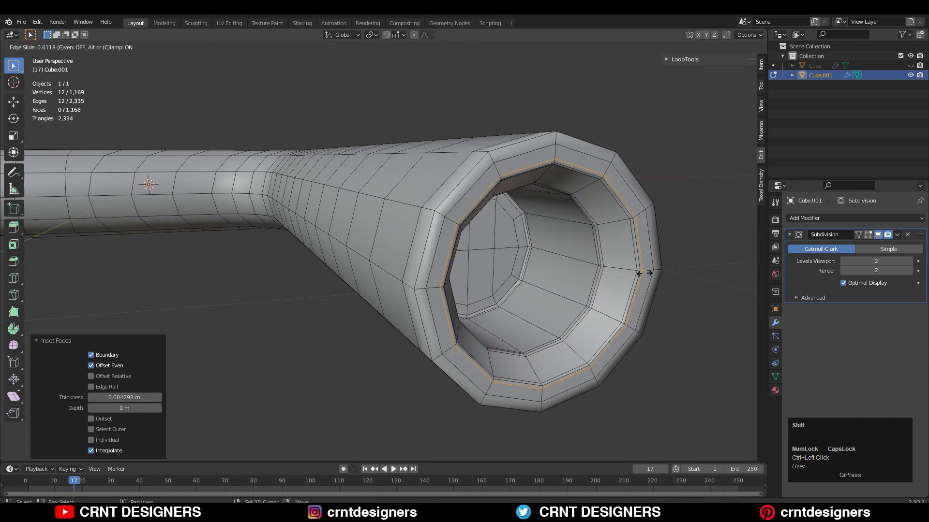
pyautogui.click(646, 273)
pyautogui.press('Tab')
pyautogui.moveTo(646, 274); pyautogui.dragTo(484, 290, button='middle')
# Add another supporting edge loop at the leg's open end and check the smoothed shape.
pyautogui.press('Tab')
pyautogui.moveTo(368, 290); pyautogui.dragTo(425, 334, button='middle')
pyautogui.moveTo(426, 334)
pyautogui.keyDown('ctrl'); pyautogui.mouseDown(button='middle')
pyautogui.moveTo(425, 271)
pyautogui.moveTo(559, 280)
pyautogui.moveTo(446, 318)
pyautogui.moveTo(435, 333)
pyautogui.mouseUp(button='middle'); pyautogui.keyUp('ctrl')
pyautogui.hotkey('ctrl', 'r')
pyautogui.click(426, 271)
pyautogui.keyDown('shift'); pyautogui.click(401, 259); pyautogui.keyUp('shift')
pyautogui.press('Tab')
pyautogui.press('Tab')
# Slide the edge loop around the leg nearest its open end by a factor of -0.4.
pyautogui.keyDown('alt'); pyautogui.moveTo(363, 319); pyautogui.dragTo(348, 246, button='middle'); pyautogui.keyUp('alt')
pyautogui.keyDown('alt'); pyautogui.click(296, 287); pyautogui.keyUp('alt')
pyautogui.press('g')
pyautogui.press('g')
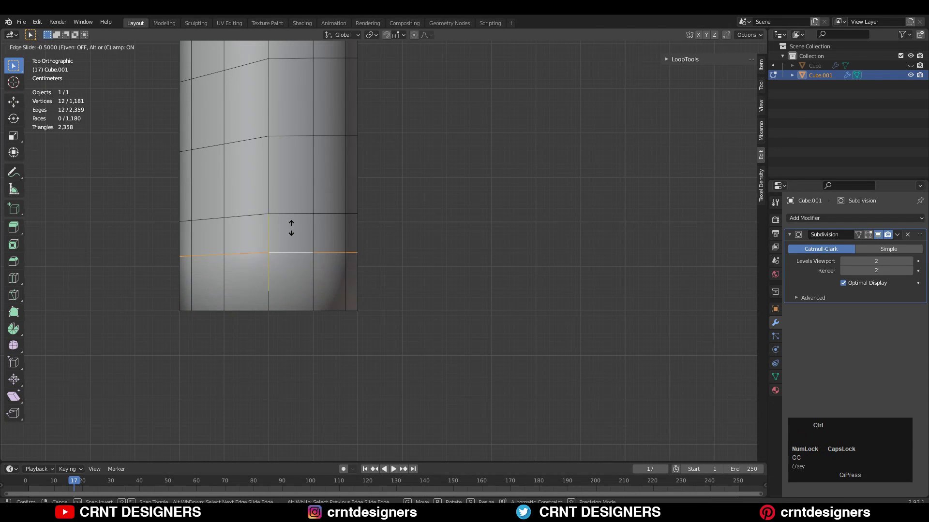
pyautogui.click(296, 241)
# Flatten the edge loop near the leg's open end by scaling it to 0 along Y, and slide it slightly.
pyautogui.keyDown('shift'); pyautogui.moveTo(407, 268); pyautogui.dragTo(484, 273, button='middle'); pyautogui.keyUp('shift')
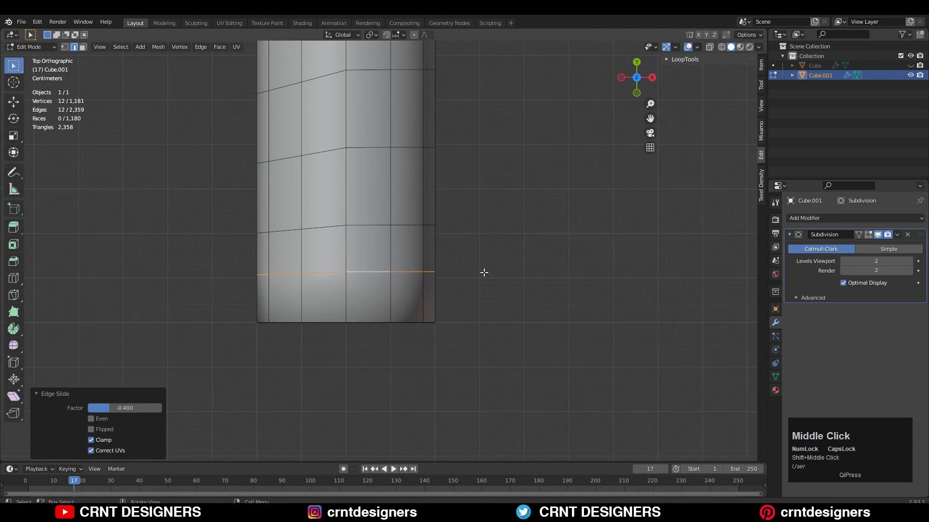
pyautogui.click(484, 271)
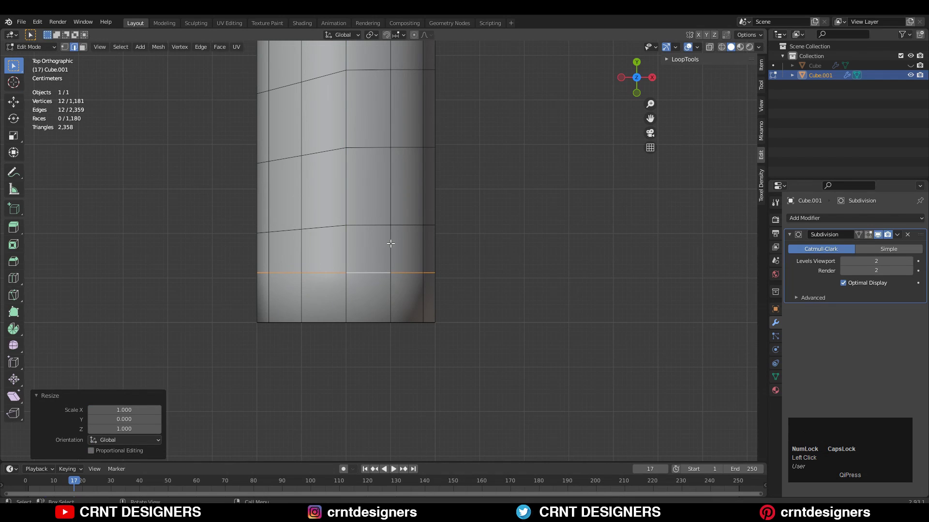
pyautogui.press('g')
pyautogui.press('g')
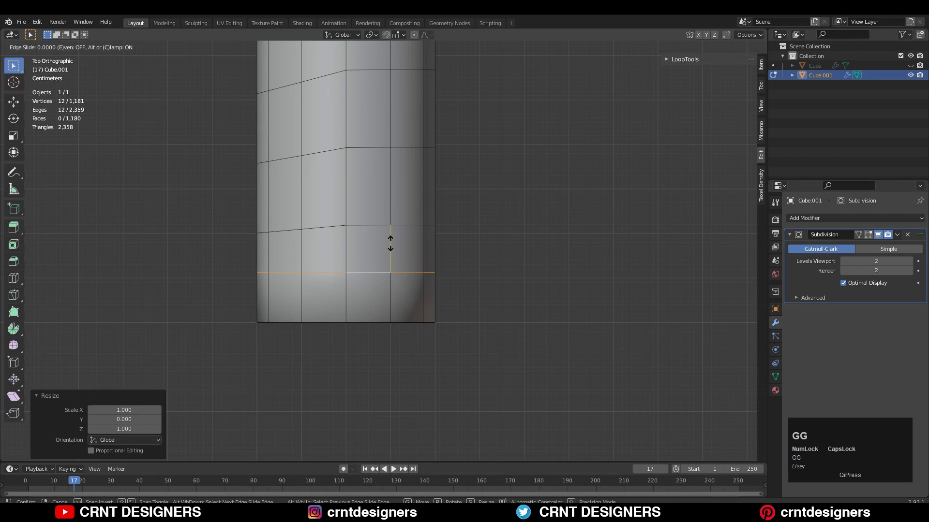
pyautogui.keyDown('ctrl'); pyautogui.click(395, 225); pyautogui.keyUp('ctrl')
pyautogui.press('3')
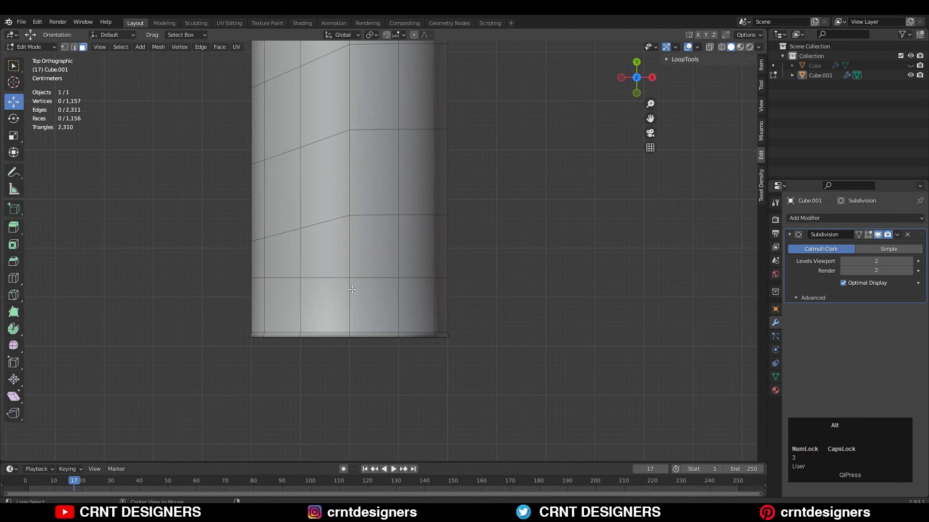
# Inset the band of faces around the leg near its open end by about 0.007 m.
pyautogui.keyDown('alt'); pyautogui.click(356, 290); pyautogui.keyUp('alt')
pyautogui.press('i')
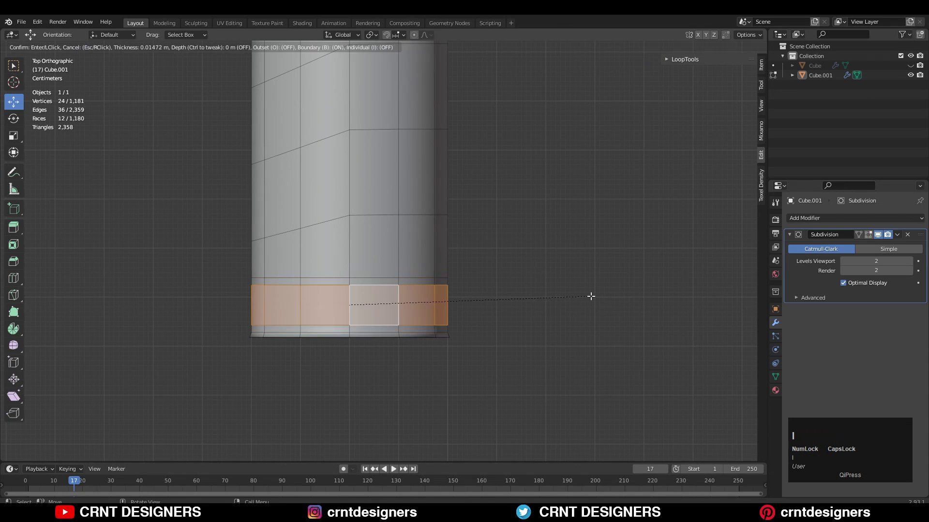
pyautogui.click(629, 307)
pyautogui.scroll(3, 537, 298)
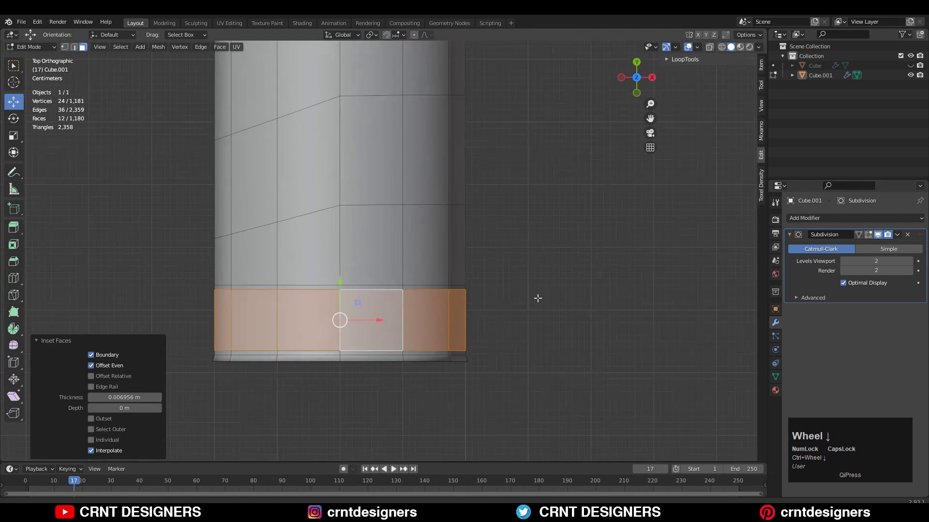
pyautogui.keyDown('shift'); pyautogui.moveTo(572, 264); pyautogui.dragTo(588, 242, button='middle'); pyautogui.keyUp('shift')
pyautogui.press('s')
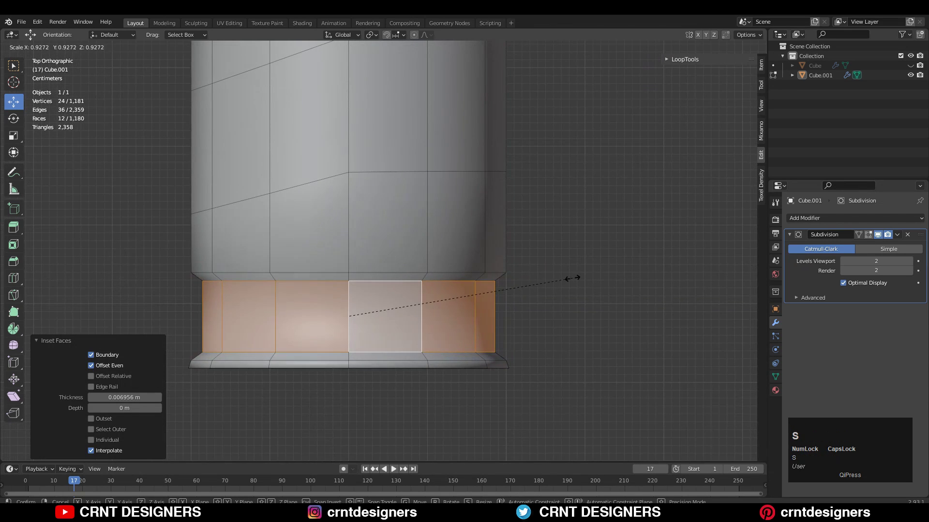
pyautogui.rightClick(573, 278)
# Inset the band again by about 0.0052 m, scale it to 0.8 along Y and inset it once more.
pyautogui.press('i')
pyautogui.keyDown('shift'); pyautogui.click(612, 275); pyautogui.keyUp('shift')
pyautogui.keyDown('ctrl'); pyautogui.moveTo(461, 301); pyautogui.dragTo(477, 284, button='middle'); pyautogui.keyUp('ctrl')
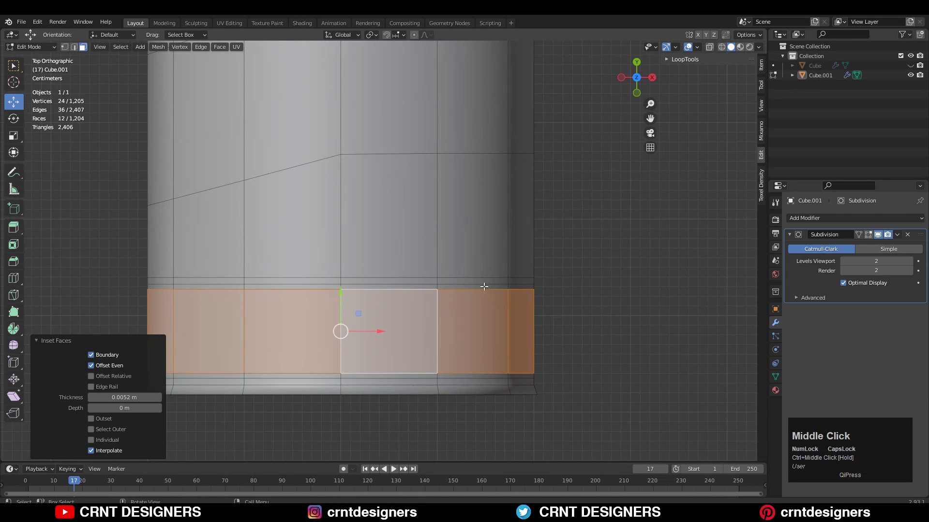
pyautogui.press('s')
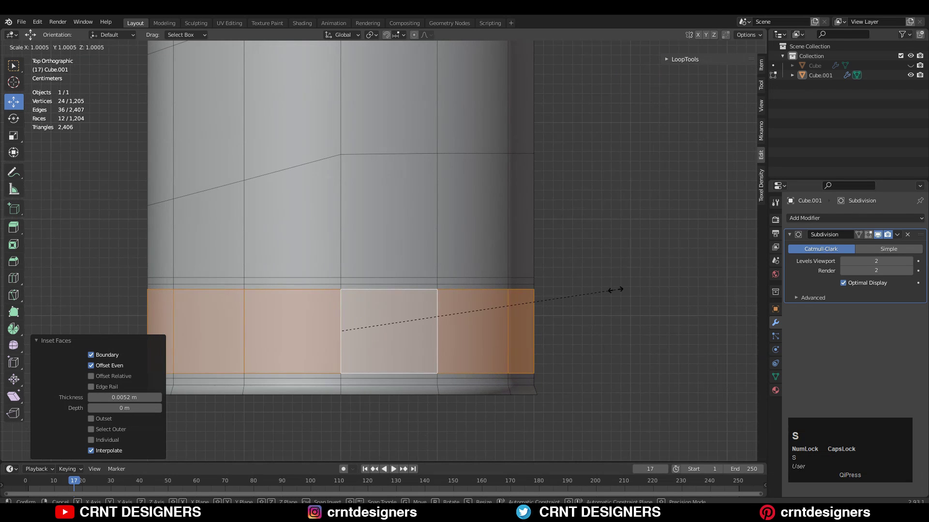
pyautogui.click(569, 289)
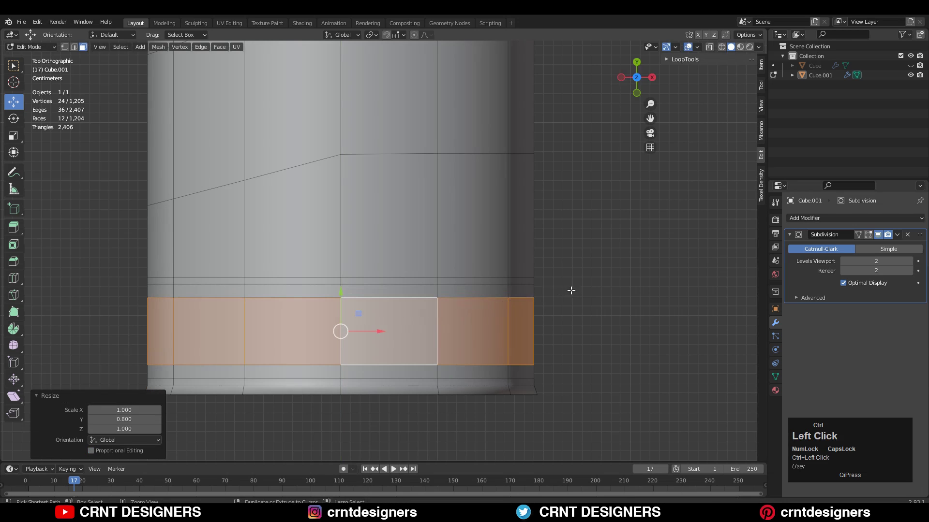
pyautogui.press('i')
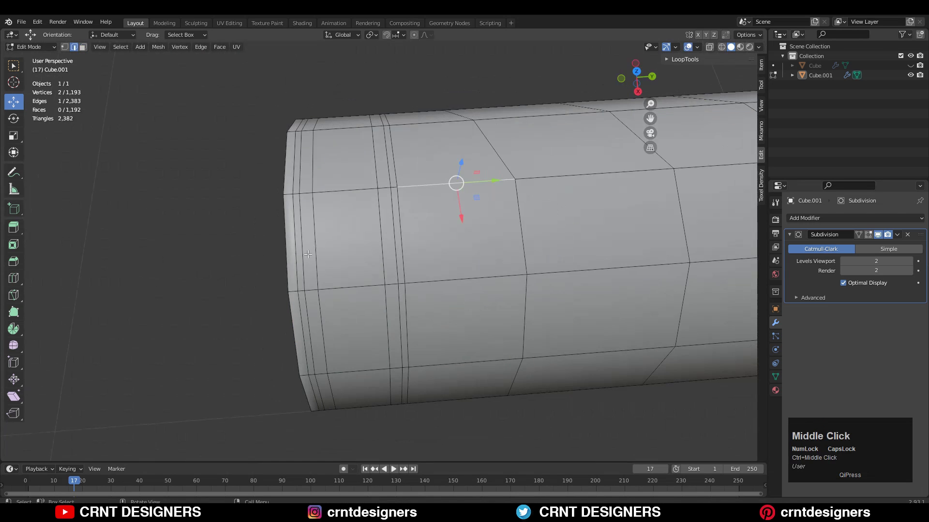
# Inset both narrow face loops around the leg near its open end twice, the last time by about 0.0017 m.
pyautogui.keyDown('alt'); pyautogui.keyDown('shift'); pyautogui.click(381, 189); pyautogui.keyUp('shift'); pyautogui.keyUp('alt')
pyautogui.moveTo(547, 271); pyautogui.dragTo(527, 250, button='middle')
pyautogui.press('i')
pyautogui.click(539, 285)
pyautogui.press('i')
pyautogui.click(542, 262)
# Change the transform pivot point and scale the two narrow face loops to 0.984 to sink them as grooves.
pyautogui.click(372, 35)
pyautogui.click(384, 67)
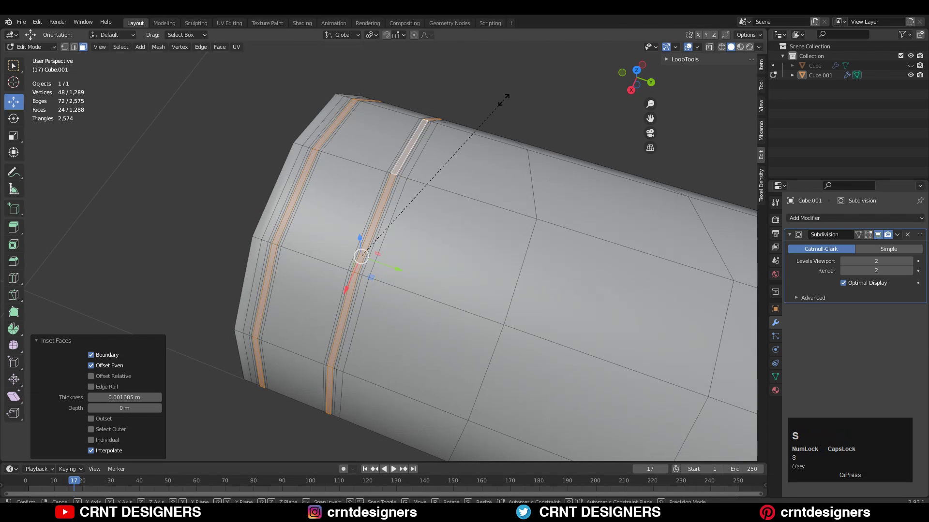
pyautogui.press('s')
pyautogui.click(498, 99)
pyautogui.moveTo(498, 99); pyautogui.dragTo(464, 154, button='middle')
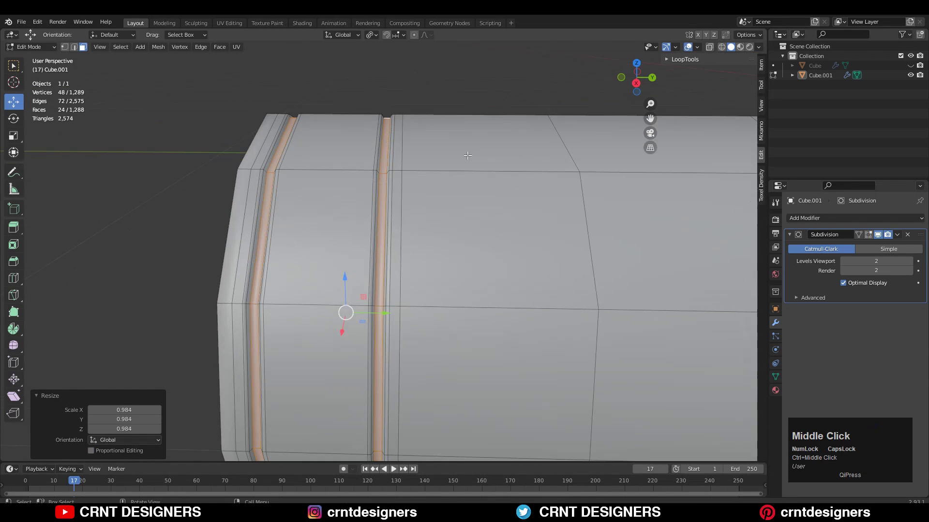
# Inset the two groove floors by about 0.0016 m and inspect the smoothed grooves and leg opening.
pyautogui.press('i')
pyautogui.click(531, 173)
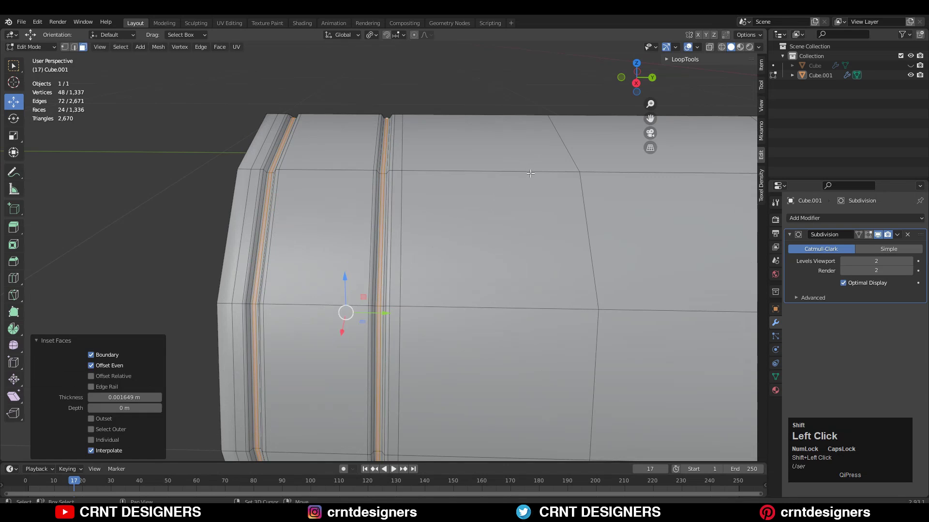
pyautogui.press('Tab')
pyautogui.moveTo(501, 199); pyautogui.dragTo(510, 350, button='middle')
pyautogui.scroll(5, 509, 351)
pyautogui.moveTo(457, 339)
pyautogui.mouseDown(button='middle')
pyautogui.moveTo(410, 248)
pyautogui.moveTo(404, 352)
pyautogui.moveTo(441, 331)
pyautogui.mouseUp(button='middle')
pyautogui.scroll(3, 441, 332)
pyautogui.moveTo(383, 275); pyautogui.dragTo(346, 266, button='middle')
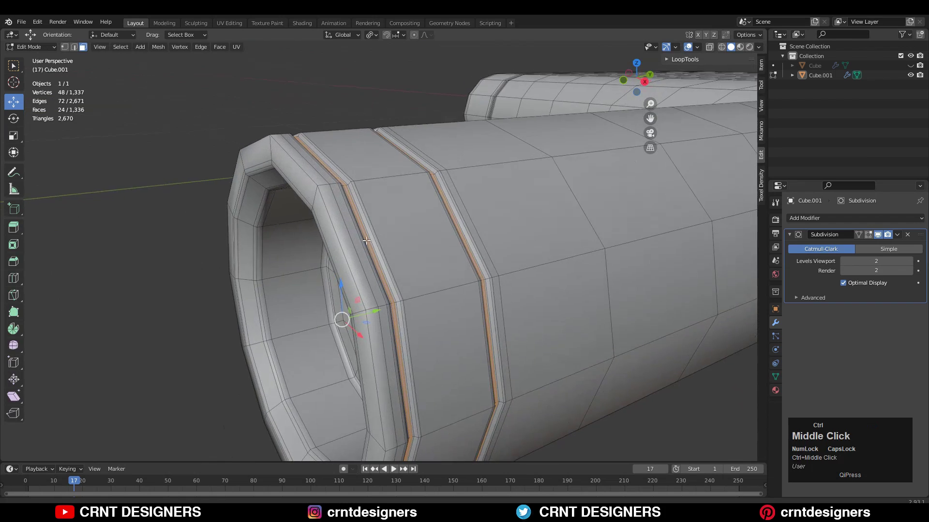
# Add an edge loop around the leg between the open end's rim and the nearest groove.
pyautogui.keyDown('ctrl'); pyautogui.moveTo(285, 225); pyautogui.dragTo(272, 192, button='middle'); pyautogui.keyUp('ctrl')
pyautogui.hotkey('ctrl', 'r')
pyautogui.keyDown('ctrl'); pyautogui.click(268, 159); pyautogui.keyUp('ctrl')
pyautogui.click(274, 145)
pyautogui.moveTo(274, 147); pyautogui.dragTo(246, 168, button='middle')
pyautogui.keyDown('alt'); pyautogui.click(260, 246); pyautogui.keyUp('alt')
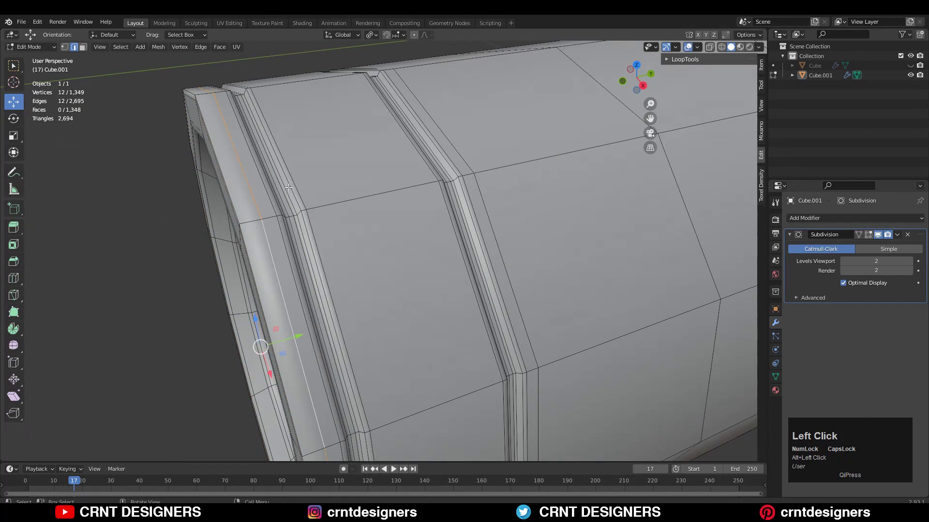
pyautogui.click(267, 203)
# Inspect the smoothed leg from several angles, set the view to top and save the file.
pyautogui.press('Tab')
pyautogui.moveTo(275, 207); pyautogui.dragTo(433, 294, button='middle')
pyautogui.click(433, 295)
pyautogui.keyDown('shift'); pyautogui.moveTo(443, 162); pyautogui.dragTo(446, 301, button='middle'); pyautogui.keyUp('shift')
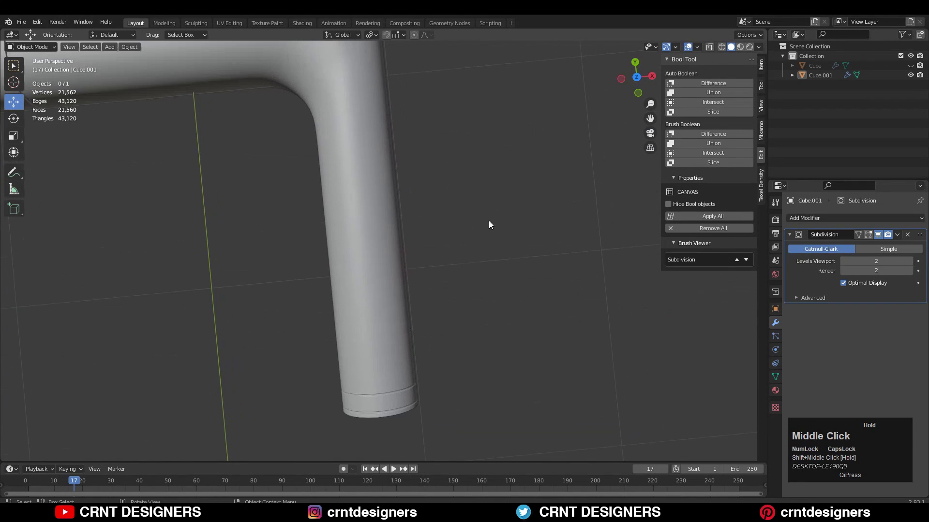
pyautogui.click(636, 77)
pyautogui.hotkey('ctrl', 's')
# Lengthen the leg by selecting its whole end section through the mesh and moving it -0.6 m along Y.
pyautogui.click(709, 47)
pyautogui.press('Tab')
pyautogui.keyDown('ctrl'); pyautogui.moveTo(432, 308); pyautogui.dragTo(441, 348, button='middle'); pyautogui.keyUp('ctrl')
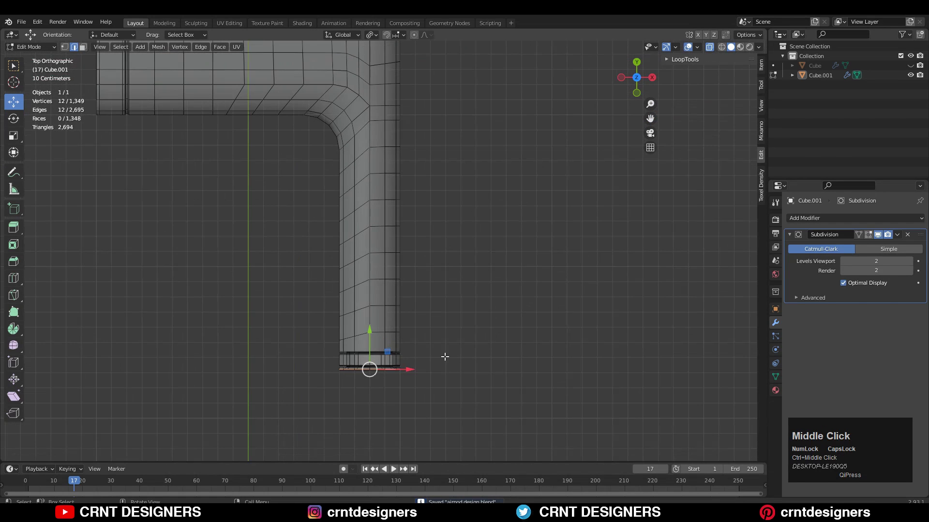
pyautogui.keyDown('shift'); pyautogui.moveTo(350, 364); pyautogui.dragTo(397, 255, button='middle'); pyautogui.keyUp('shift')
pyautogui.moveTo(417, 219); pyautogui.dragTo(418, 310)
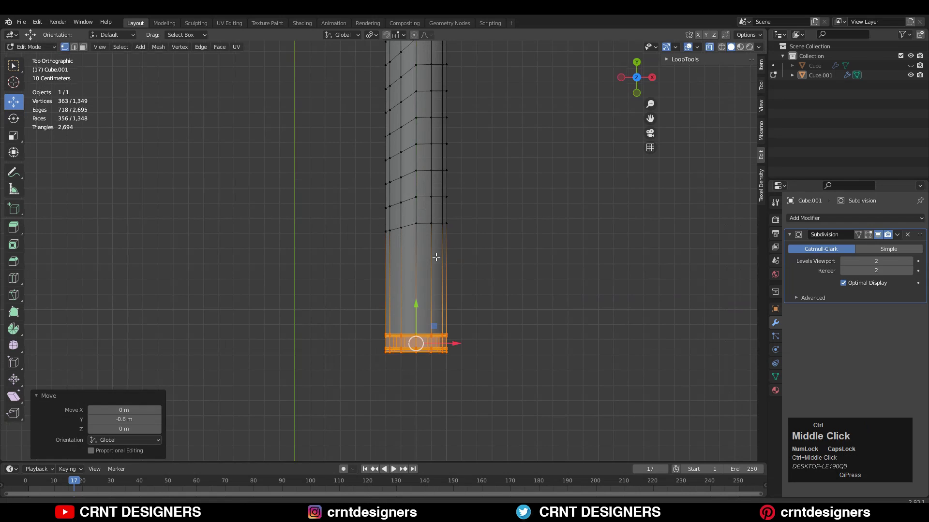
pyautogui.keyDown('ctrl'); pyautogui.moveTo(465, 261); pyautogui.dragTo(468, 225, button='middle'); pyautogui.keyUp('ctrl')
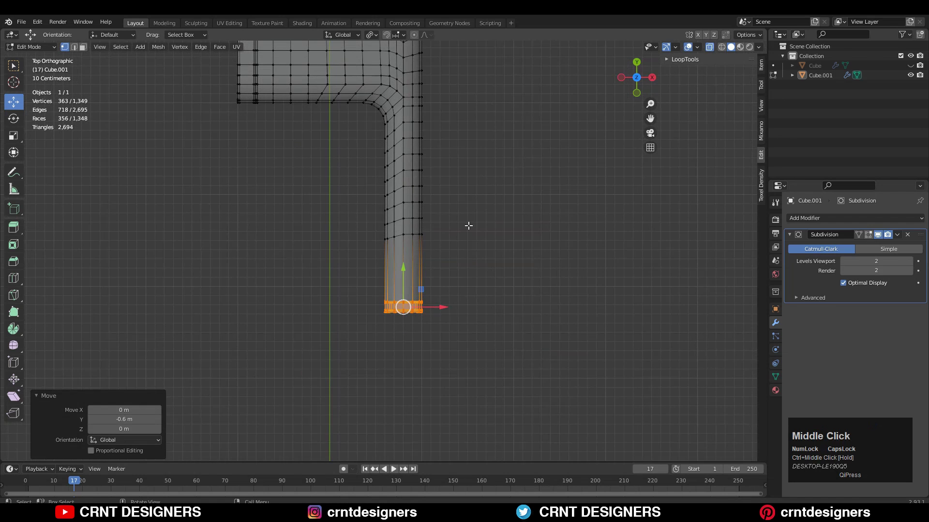
# Cut an edge loop across the stretched leg section with factor -0.543 and flatten it by scaling to 0 along Y.
pyautogui.click(411, 293)
pyautogui.scroll(3, 411, 294)
pyautogui.press('s')
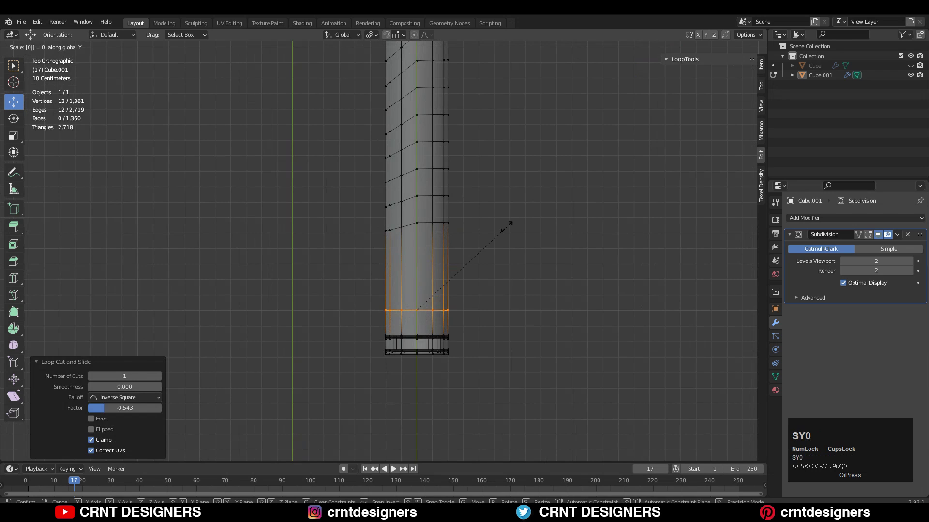
pyautogui.click(506, 227)
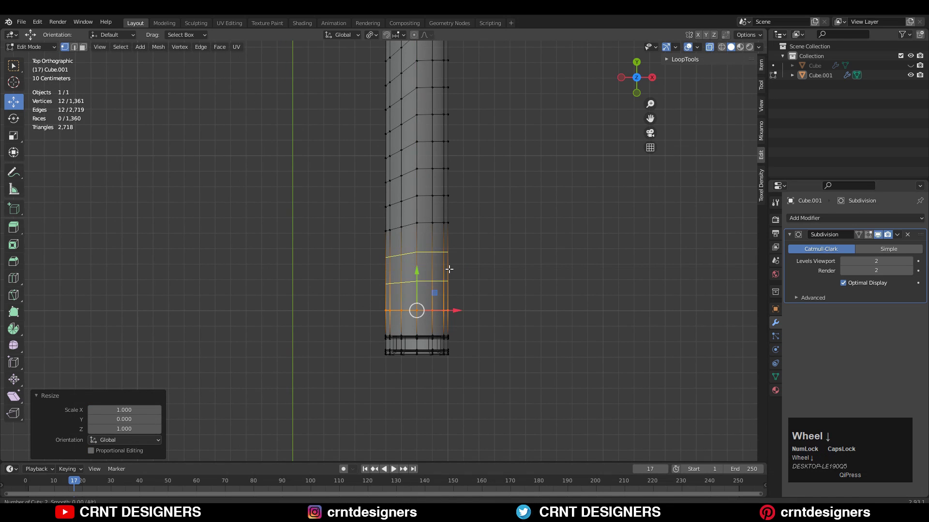
# Add two edge loops above the flattened loop and one centred below it, and save the smoothed model.
pyautogui.click(434, 290)
pyautogui.rightClick(436, 319)
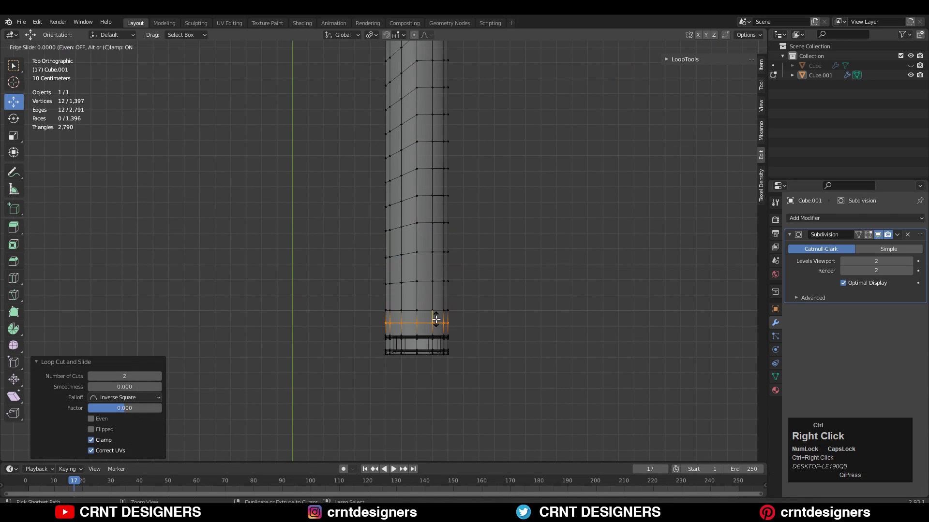
pyautogui.press('Tab')
pyautogui.click(709, 46)
pyautogui.moveTo(465, 253); pyautogui.dragTo(436, 242, button='middle')
pyautogui.keyDown('shift'); pyautogui.moveTo(286, 286); pyautogui.dragTo(425, 297, button='middle'); pyautogui.keyUp('shift')
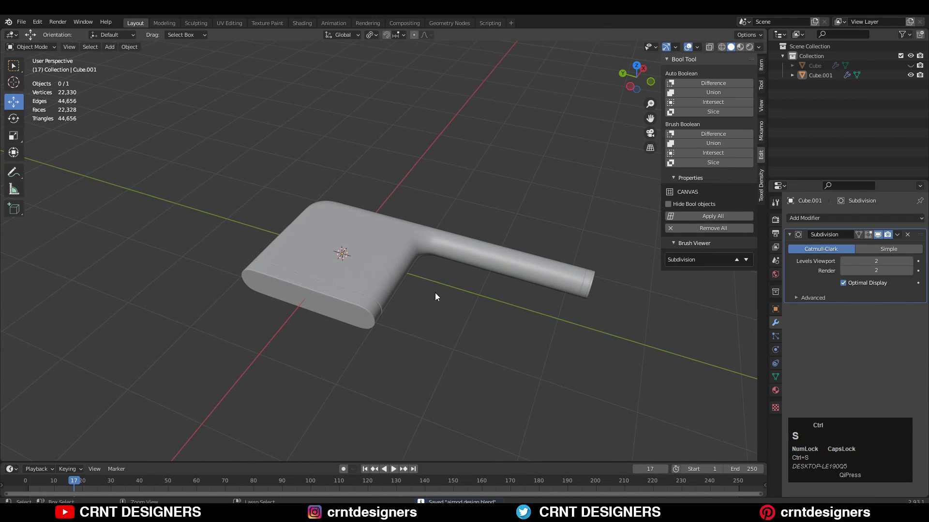
# Select all faces on the block's flat end and inset them by about 0.026 m.
pyautogui.scroll(3, 361, 393)
pyautogui.click(360, 378)
pyautogui.press('Tab')
pyautogui.press('3')
pyautogui.moveTo(361, 370); pyautogui.dragTo(396, 333, button='middle')
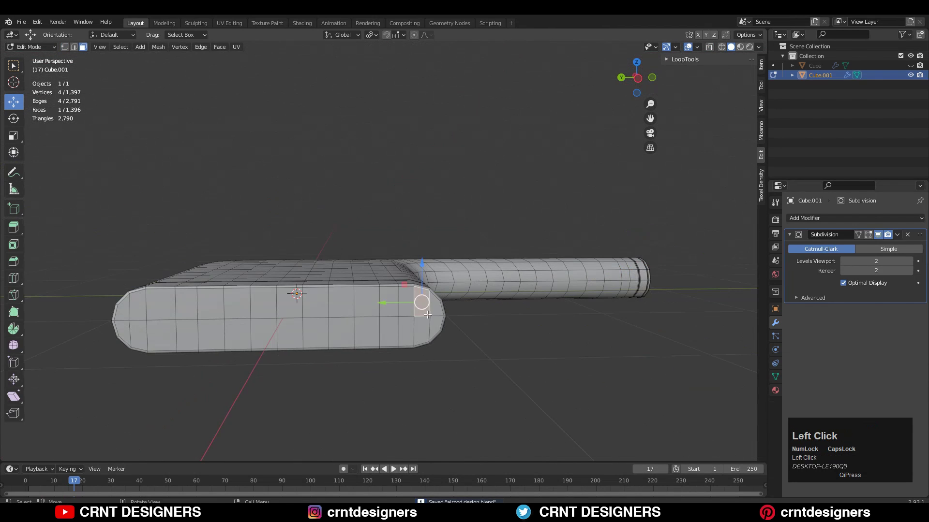
pyautogui.keyDown('ctrl'); pyautogui.keyDown('shift'); pyautogui.click(126, 337); pyautogui.keyUp('shift'); pyautogui.keyUp('ctrl')
pyautogui.keyDown('ctrl'); pyautogui.moveTo(126, 336); pyautogui.dragTo(190, 306, button='middle'); pyautogui.keyUp('ctrl')
pyautogui.click(550, 292)
# Extrude the inset end faces about 0.019 m into the block to form a recess.
pyautogui.press('e')
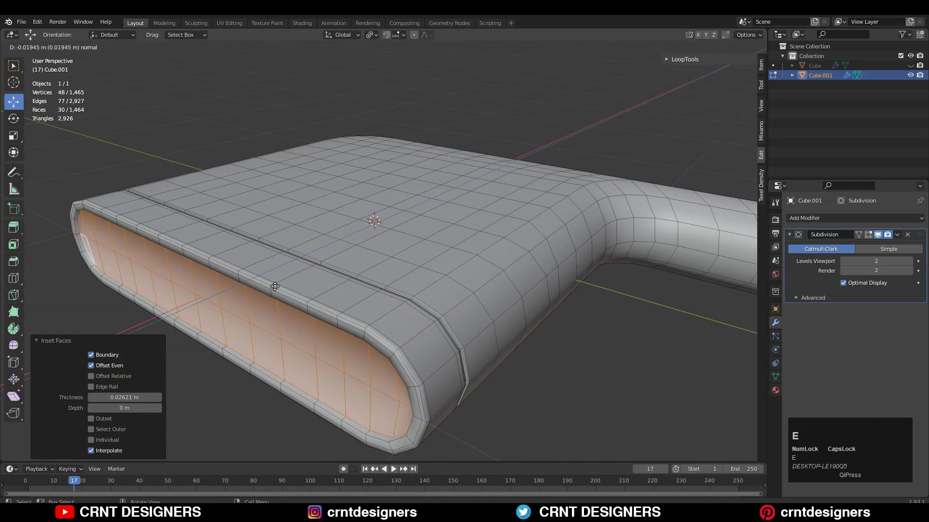
pyautogui.click(275, 287)
pyautogui.moveTo(275, 286); pyautogui.dragTo(517, 272, button='middle')
# Scale the recess floor to 0.983 uniformly and to 0.9 along Z to taper the recess walls.
pyautogui.press('s')
pyautogui.click(493, 280)
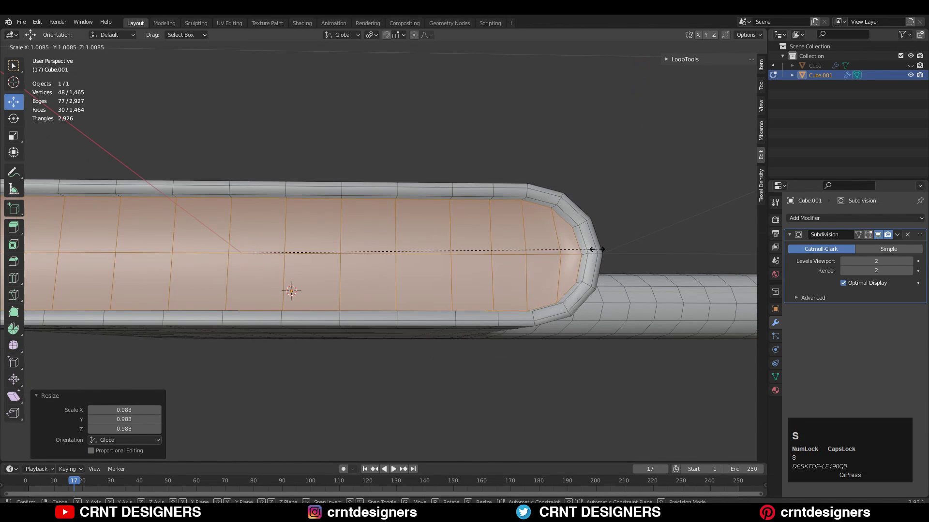
pyautogui.keyDown('ctrl'); pyautogui.click(573, 255); pyautogui.keyUp('ctrl')
pyautogui.moveTo(573, 255); pyautogui.dragTo(643, 285, button='middle')
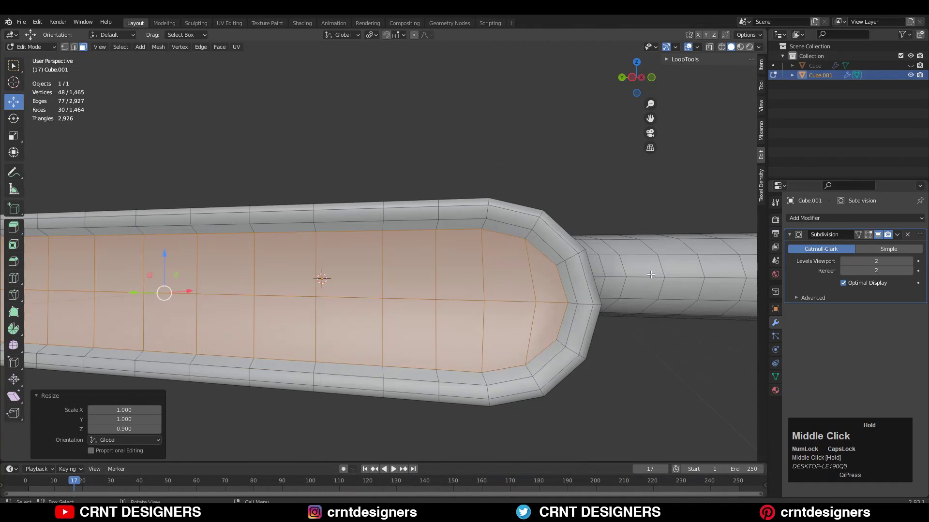
# Inset the recess floor by about 0.006 m as support and check the smoothed shape.
pyautogui.press('i')
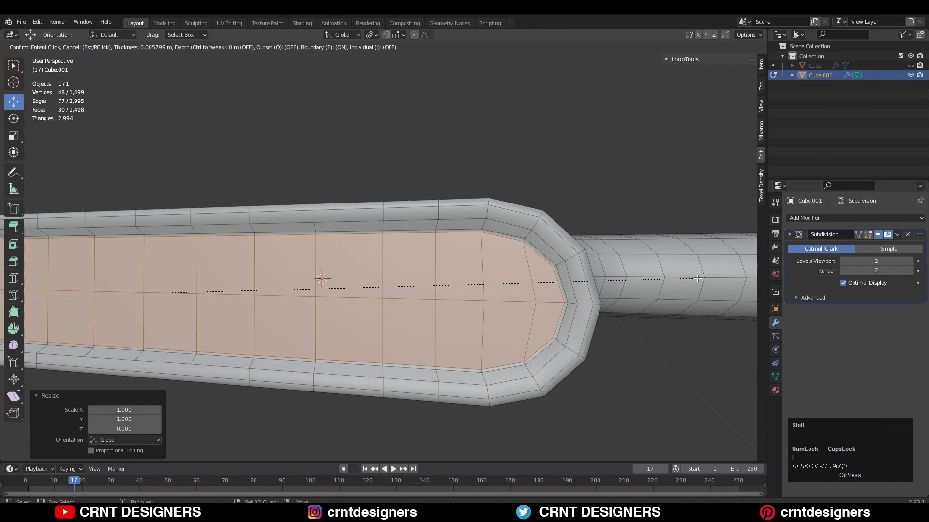
pyautogui.click(694, 279)
pyautogui.press('Tab')
pyautogui.keyDown('alt'); pyautogui.moveTo(677, 295); pyautogui.dragTo(711, 273, button='middle'); pyautogui.keyUp('alt')
# Inset the loop of wall faces around the recess slightly and inspect the smoothed result.
pyautogui.press('Tab')
pyautogui.keyDown('shift'); pyautogui.moveTo(687, 273); pyautogui.dragTo(643, 270, button='middle'); pyautogui.keyUp('shift')
pyautogui.moveTo(643, 270); pyautogui.dragTo(627, 244, button='middle')
pyautogui.keyDown('alt'); pyautogui.click(605, 261); pyautogui.keyUp('alt')
pyautogui.keyDown('alt'); pyautogui.click(626, 245); pyautogui.keyUp('alt')
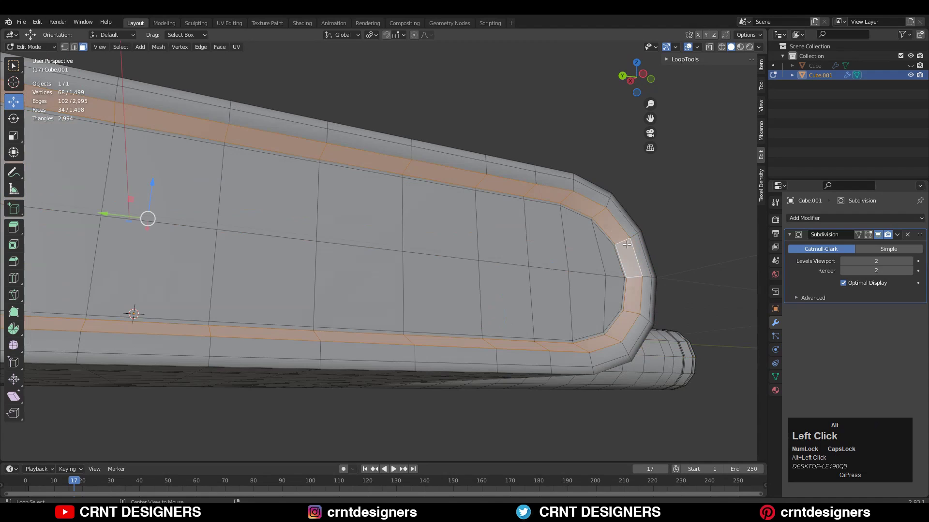
pyautogui.press('i')
pyautogui.keyDown('shift'); pyautogui.click(695, 260); pyautogui.keyUp('shift')
pyautogui.press('Tab')
pyautogui.keyDown('ctrl'); pyautogui.moveTo(649, 274); pyautogui.dragTo(446, 300, button='middle'); pyautogui.keyUp('ctrl')
# Dissolve the edge loop running along the middle of the rim around the recess.
pyautogui.press('Tab')
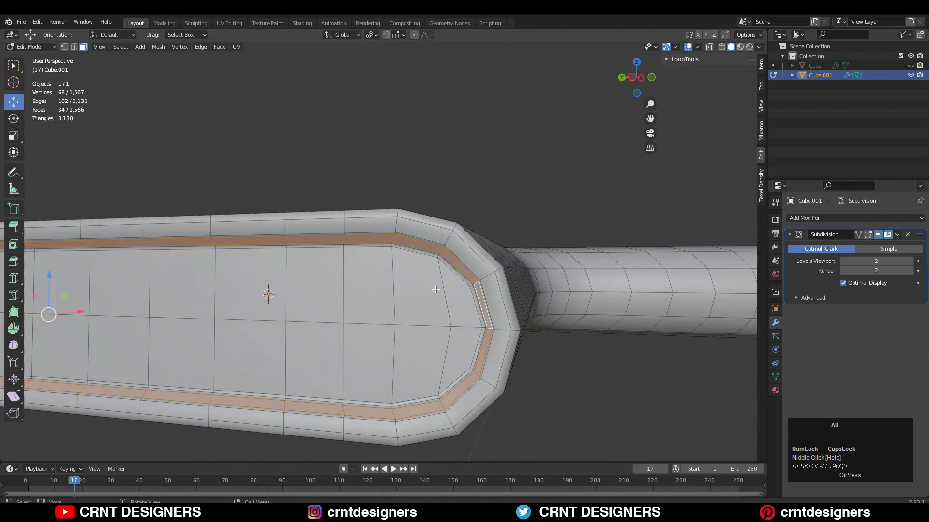
pyautogui.keyDown('alt'); pyautogui.click(460, 234); pyautogui.keyUp('alt')
pyautogui.press('2')
pyautogui.keyDown('alt'); pyautogui.click(460, 238); pyautogui.keyUp('alt')
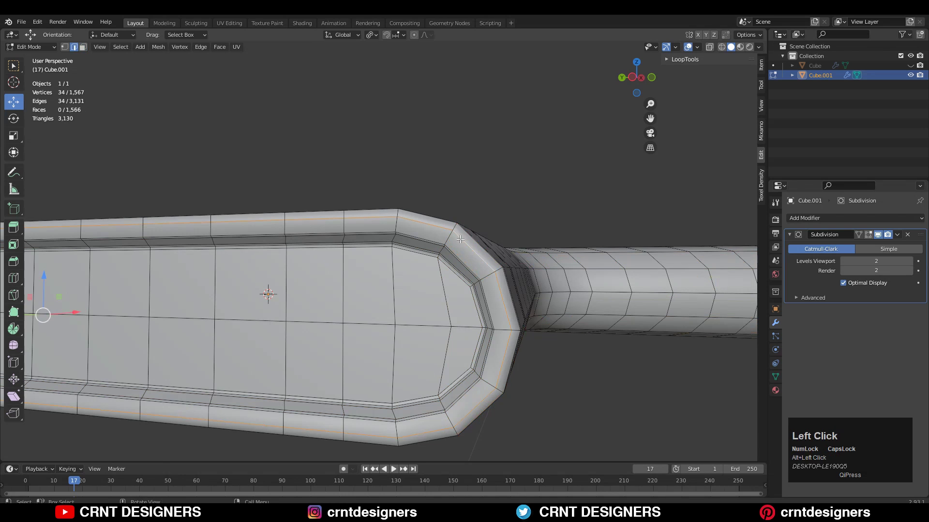
pyautogui.hotkey('ctrl', 'x')
# Inset the rim's face loop around the recess by about 0.0064 m and view the smoothed model.
pyautogui.keyDown('alt'); pyautogui.click(450, 235); pyautogui.keyUp('alt')
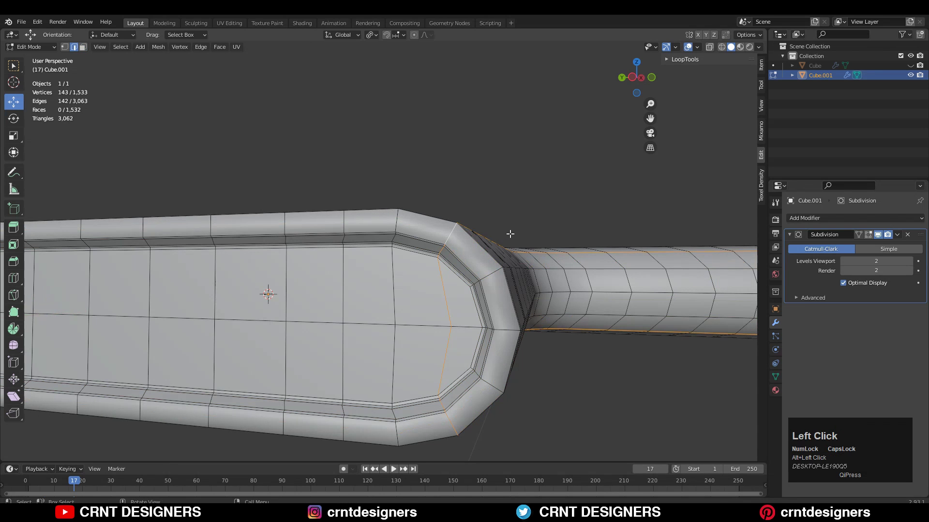
pyautogui.press('3')
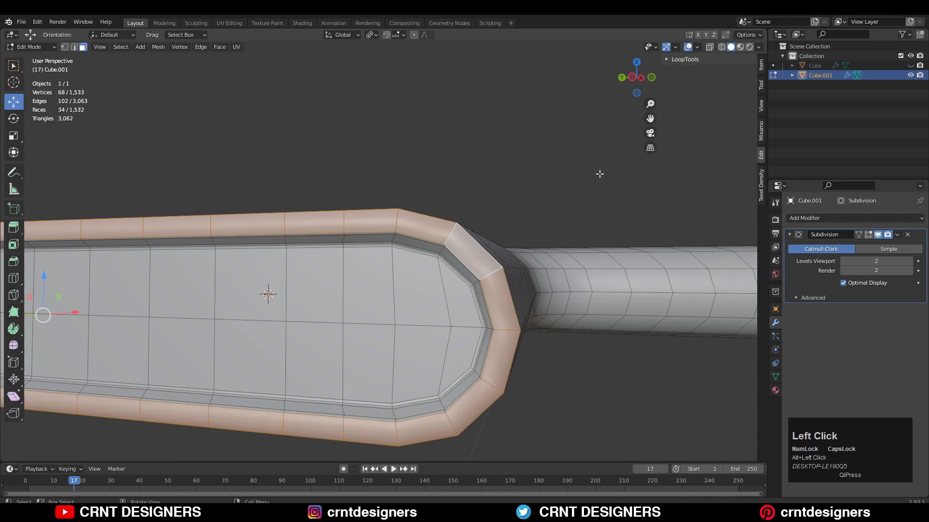
pyautogui.press('i')
pyautogui.click(600, 173)
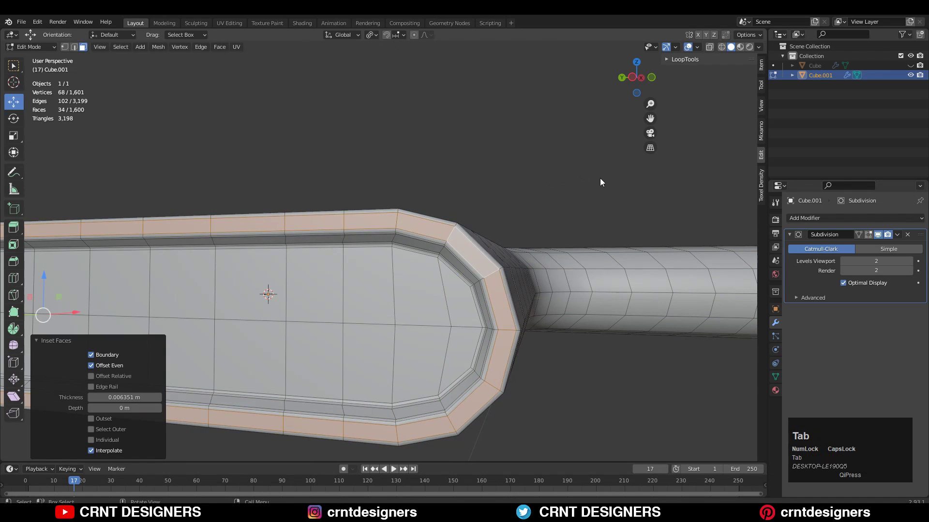
pyautogui.press('Tab')
pyautogui.moveTo(556, 233); pyautogui.dragTo(536, 311, button='middle')
pyautogui.scroll(-3, 522, 263)
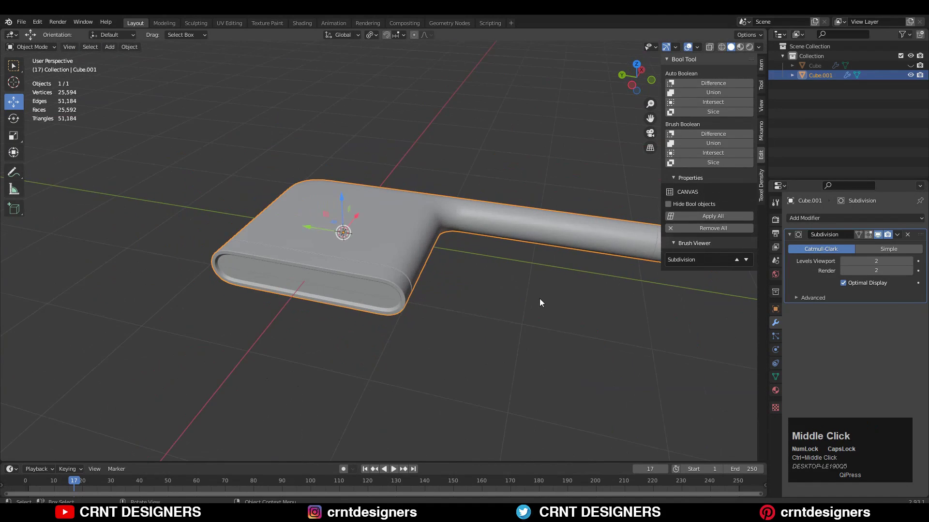
# Deselect the model, look over its smoothed shape and save the file.
pyautogui.click(482, 292)
pyautogui.moveTo(481, 291); pyautogui.dragTo(519, 290, button='middle')
pyautogui.scroll(-2, 436, 286)
pyautogui.hotkey('ctrl', 's')
# Turn on the wireframe overlay and examine the finished model's topology.
pyautogui.click(697, 47)
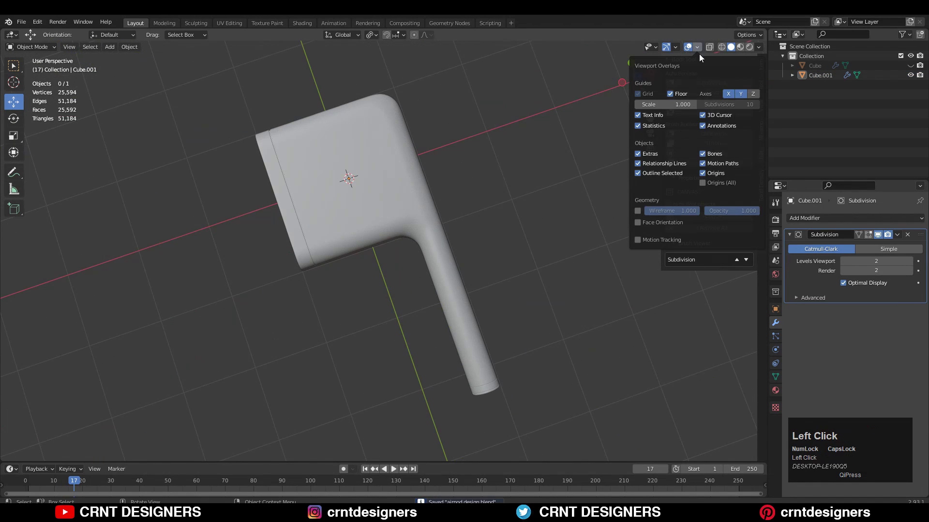
pyautogui.click(636, 212)
pyautogui.moveTo(556, 183)
pyautogui.mouseDown(button='middle')
pyautogui.moveTo(544, 187)
pyautogui.moveTo(578, 279)
pyautogui.moveTo(555, 269)
pyautogui.moveTo(366, 272)
pyautogui.moveTo(315, 319)
pyautogui.moveTo(484, 245)
pyautogui.moveTo(500, 369)
pyautogui.moveTo(659, 275)
pyautogui.moveTo(399, 247)
pyautogui.moveTo(440, 157)
pyautogui.moveTo(423, 169)
pyautogui.moveTo(406, 230)
pyautogui.moveTo(522, 191)
pyautogui.moveTo(396, 230)
pyautogui.moveTo(467, 149)
pyautogui.moveTo(445, 214)
pyautogui.moveTo(435, 155)
pyautogui.moveTo(380, 263)
pyautogui.moveTo(382, 234)
pyautogui.moveTo(414, 294)
pyautogui.moveTo(410, 234)
pyautogui.moveTo(350, 108)
pyautogui.moveTo(491, 99)
pyautogui.moveTo(463, 199)
pyautogui.mouseUp(button='middle')
# Toggle the viewport overlays and open the viewport shading options to present the finished model.
pyautogui.hotkey('shift', 'alt', 'z')
pyautogui.scroll(2, 440, 157)
pyautogui.click(758, 47)
pyautogui.scroll(2, 471, 201)
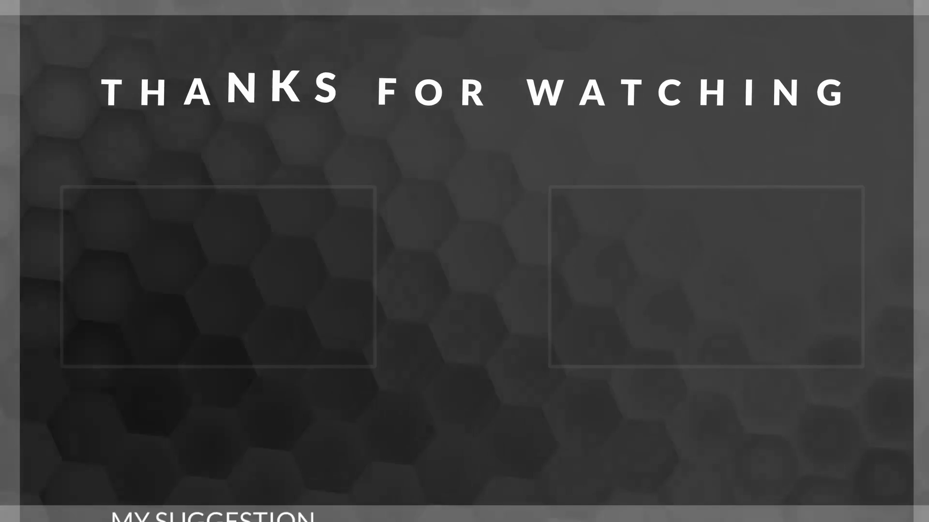